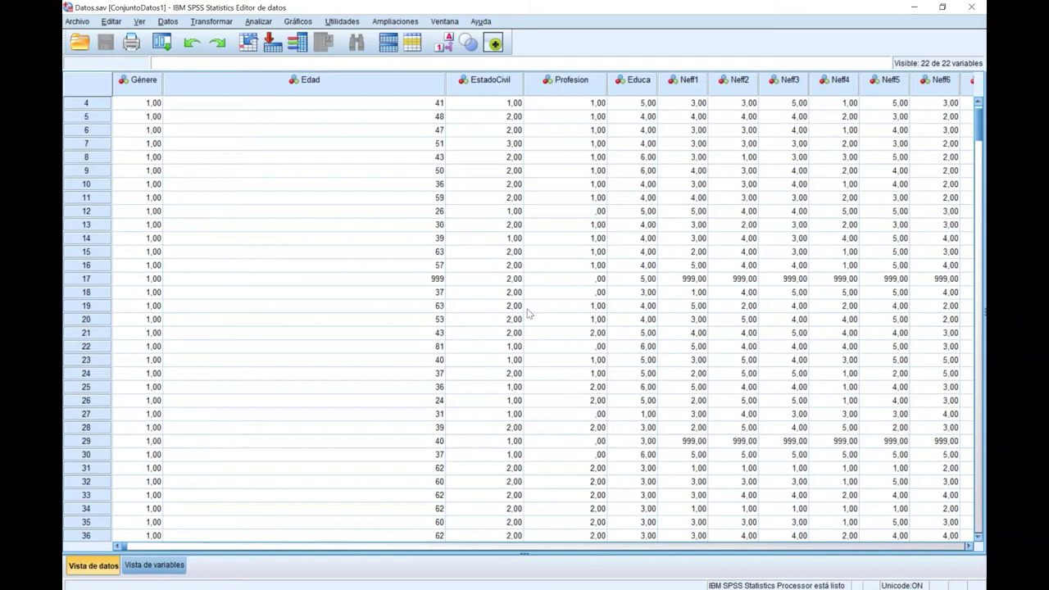
# Review the cases in the data set and the variable list, including the demographic, Neff1 to Neff12 and scale variables
pyautogui.scroll(-20, 529, 311)
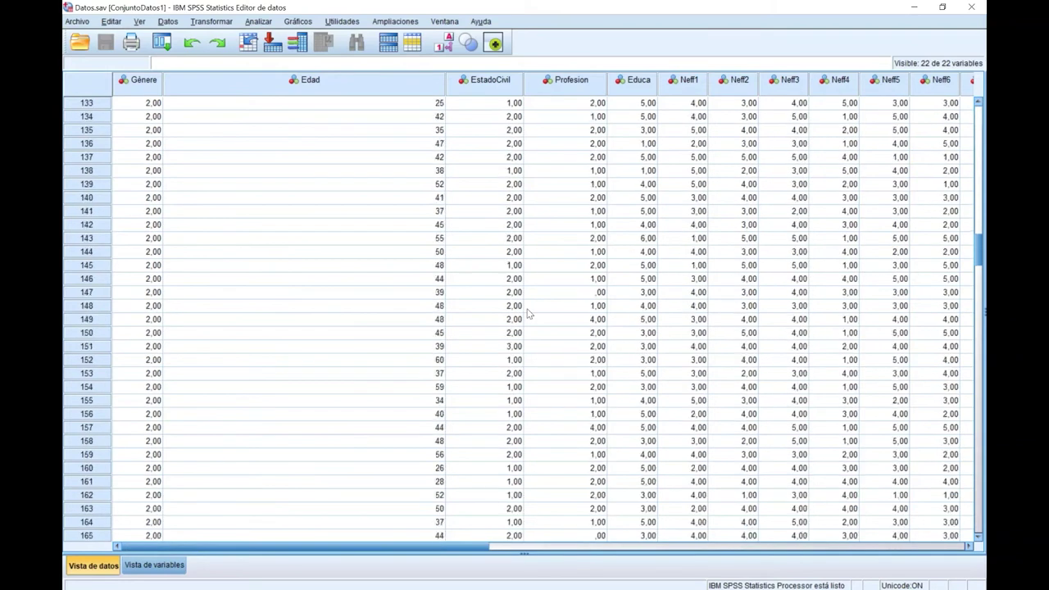
pyautogui.scroll(-20, 529, 305)
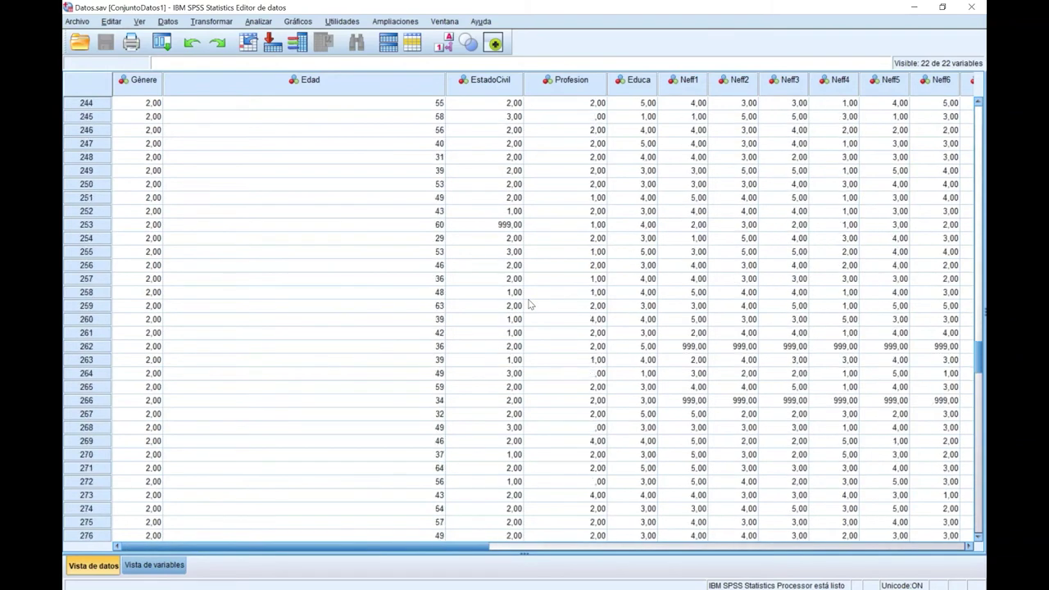
pyautogui.click(156, 565)
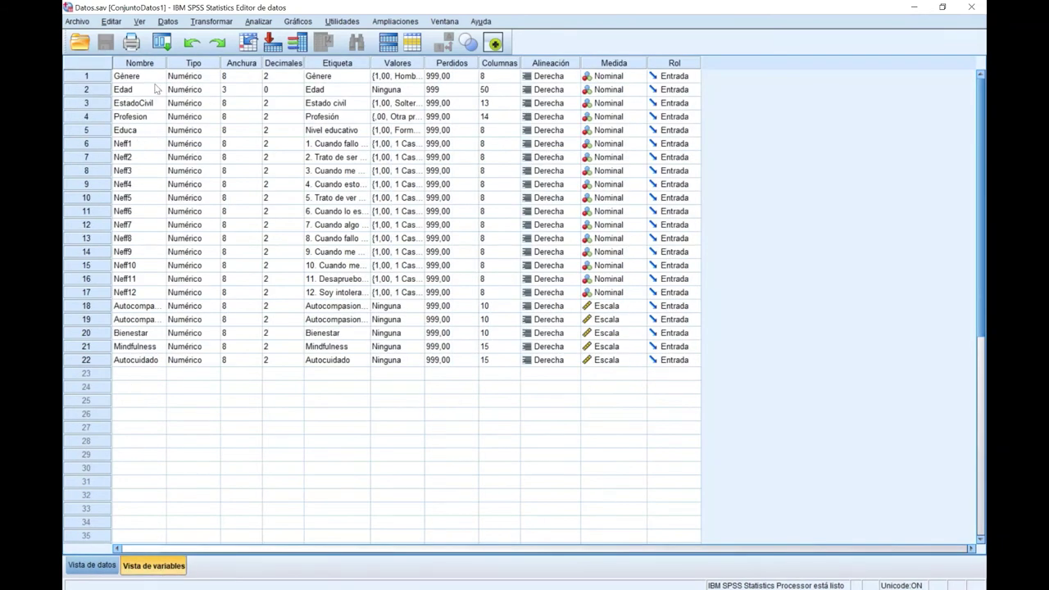
pyautogui.click(91, 76)
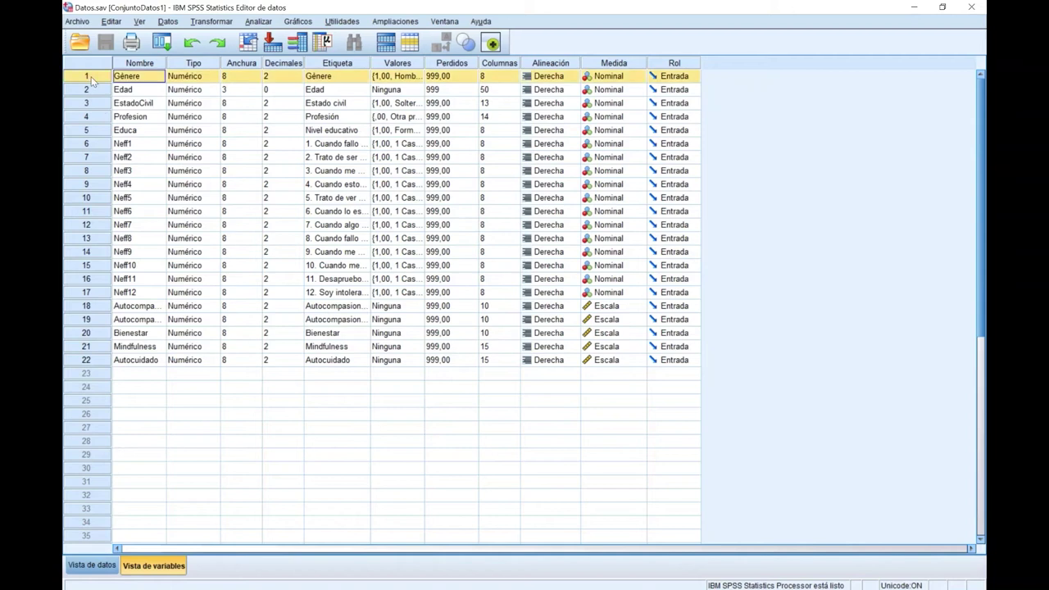
pyautogui.click(92, 89)
pyautogui.click(92, 103)
pyautogui.click(90, 117)
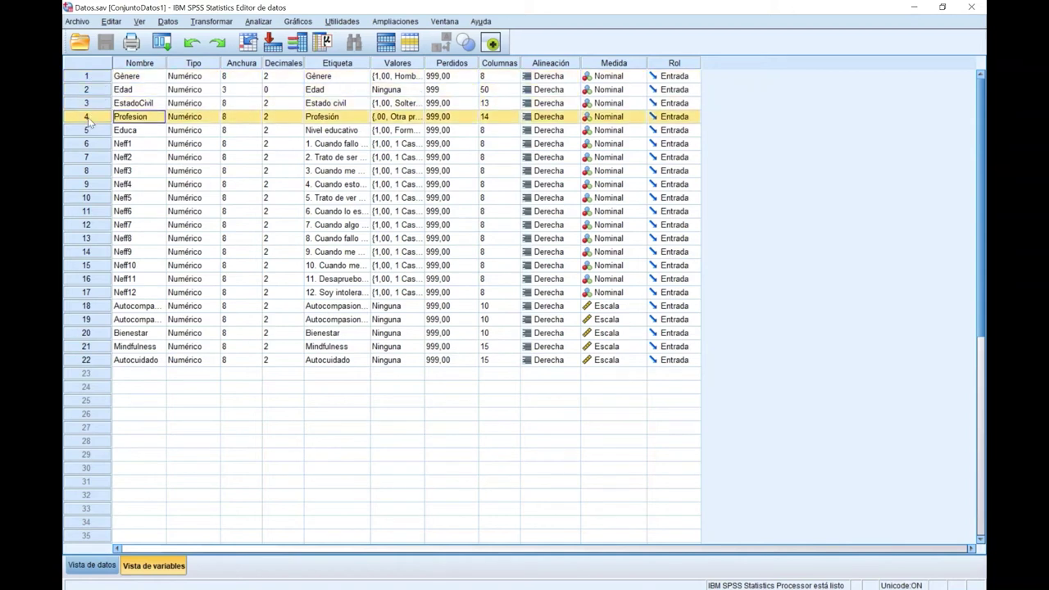
pyautogui.click(87, 130)
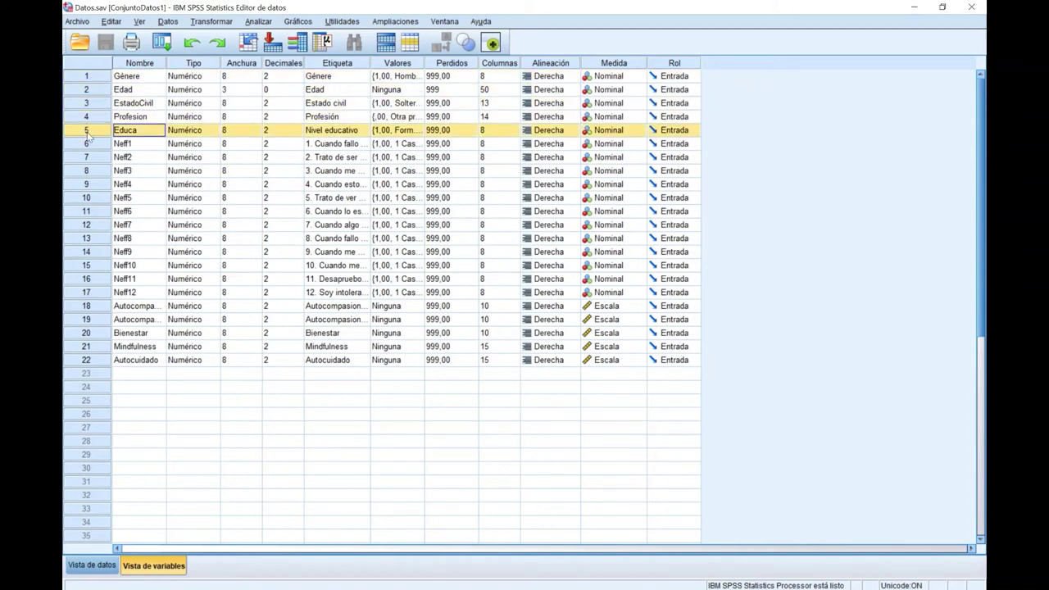
pyautogui.moveTo(88, 144); pyautogui.dragTo(98, 295)
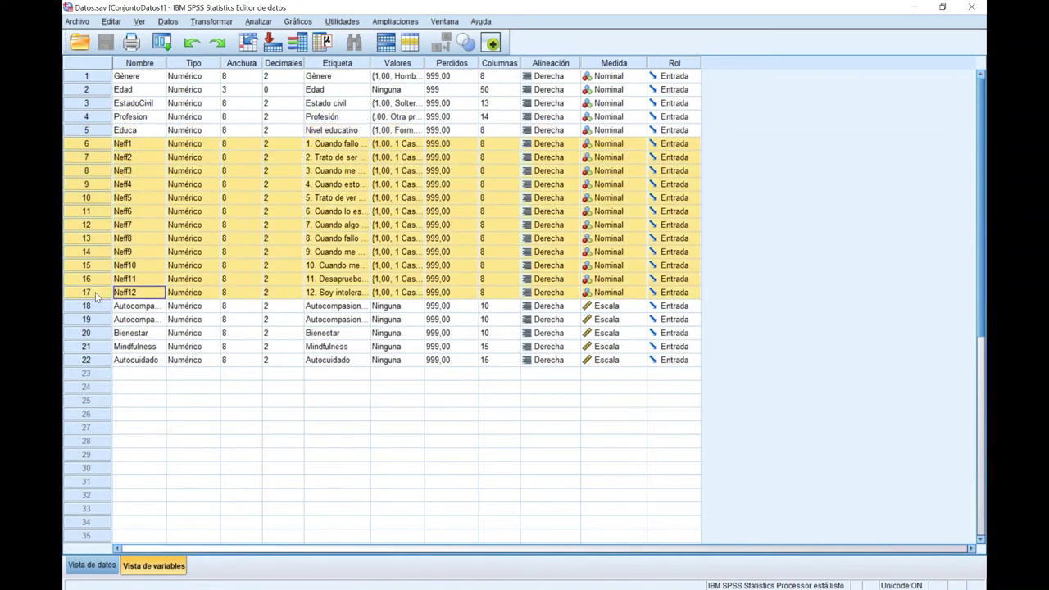
pyautogui.click(97, 334)
pyautogui.click(95, 360)
pyautogui.click(100, 348)
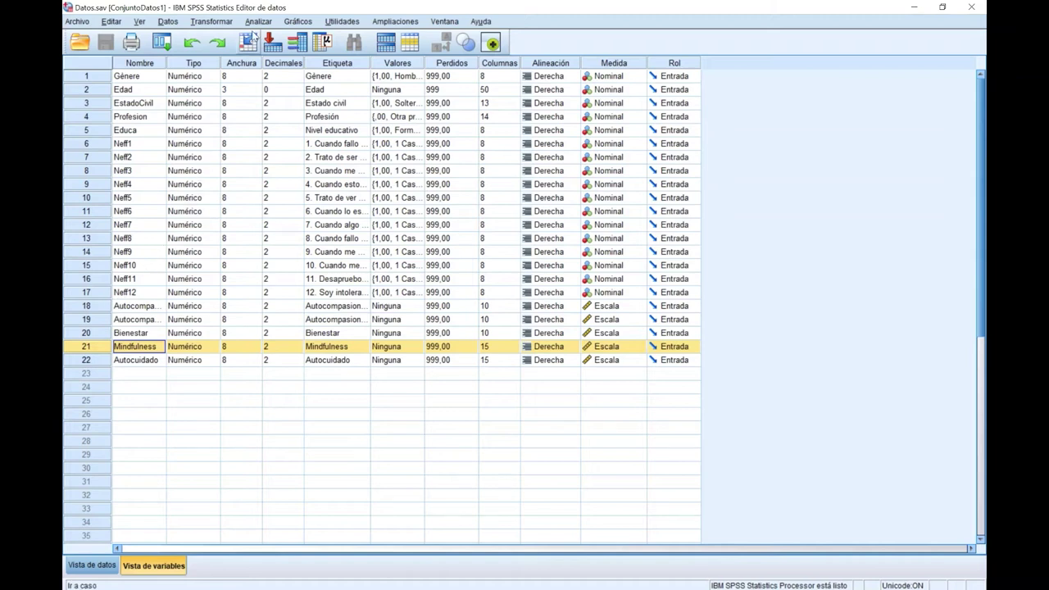
# Start a Descriptives analysis and show the available variables by name instead of by label
pyautogui.click(259, 22)
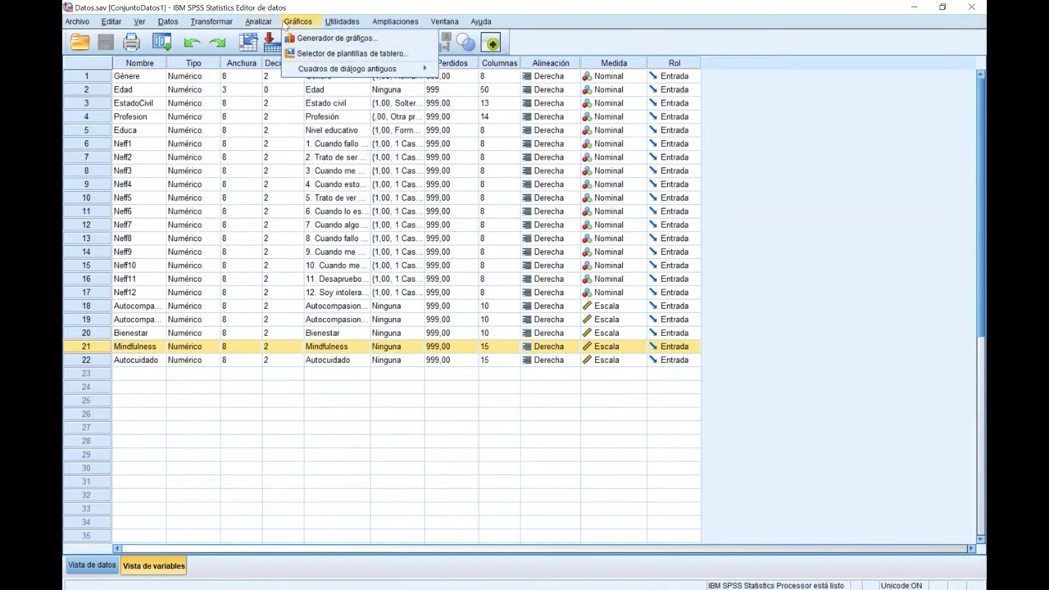
pyautogui.moveTo(367, 55)
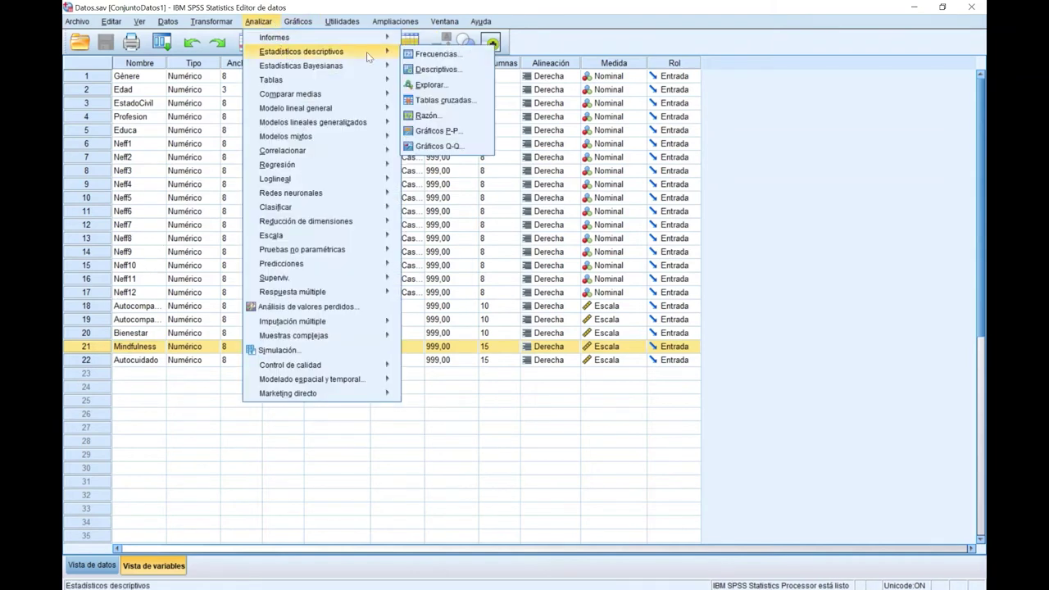
pyautogui.click(436, 70)
pyautogui.rightClick(420, 281)
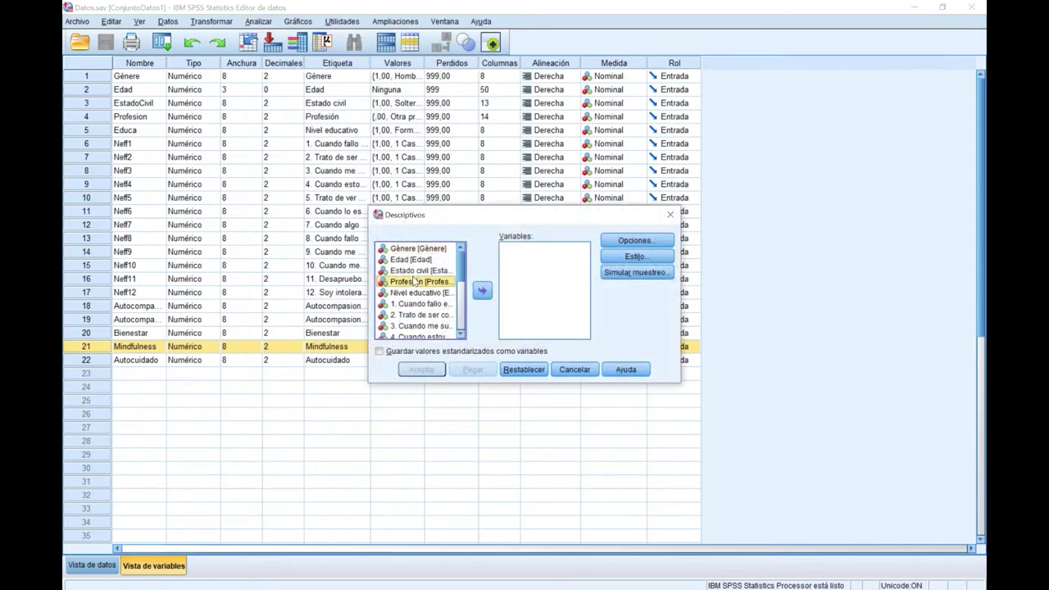
pyautogui.click(424, 292)
# Run Descriptives on AutocompasionPositiva and AutocompasionNegativa, saving the standardized values as variables
pyautogui.moveTo(458, 262); pyautogui.dragTo(464, 317)
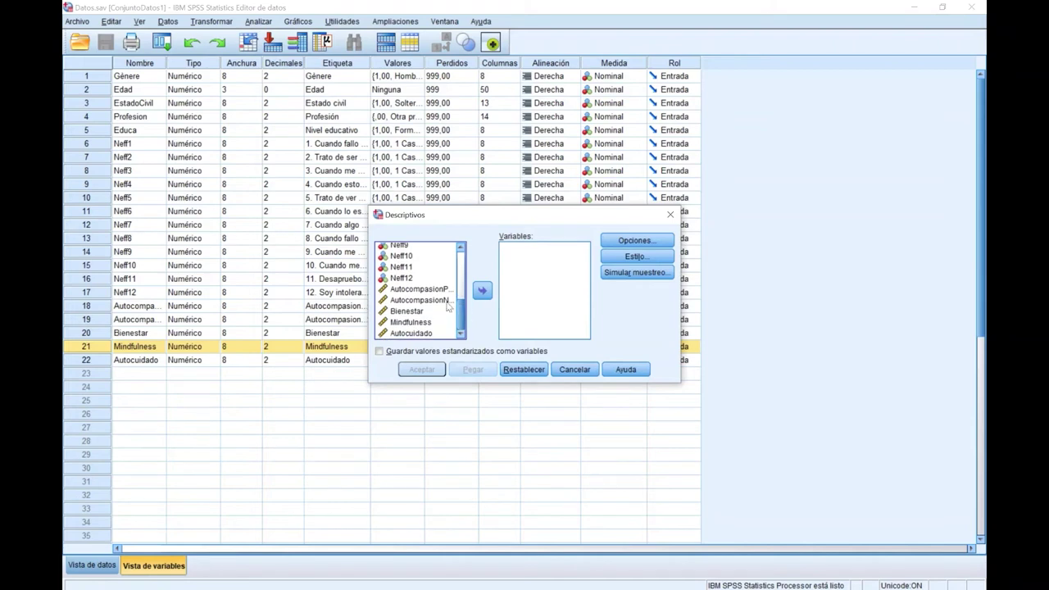
pyautogui.click(437, 289)
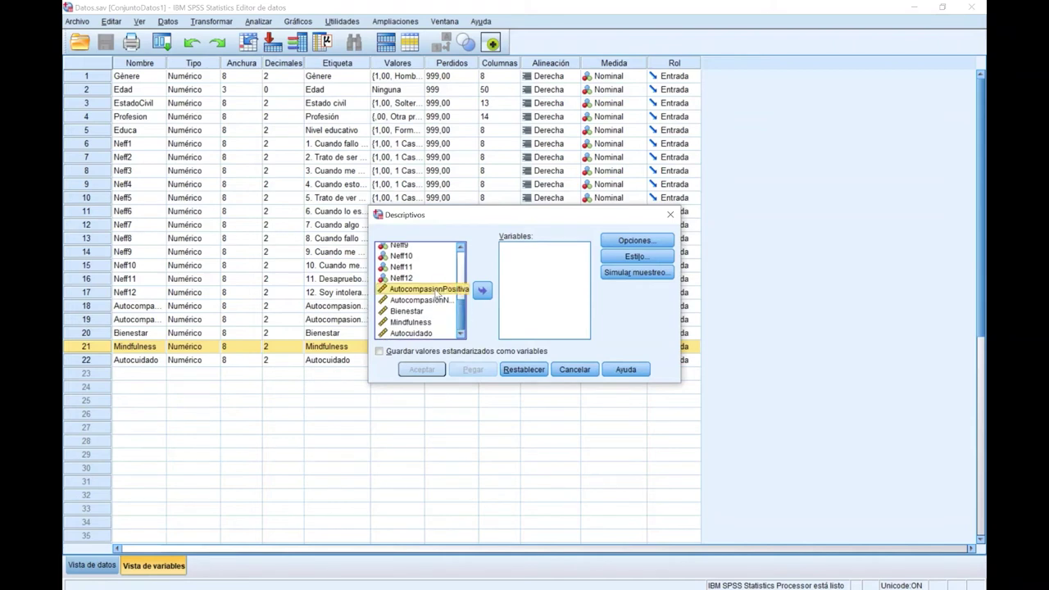
pyautogui.keyDown('shift'); pyautogui.click(437, 299); pyautogui.keyUp('shift')
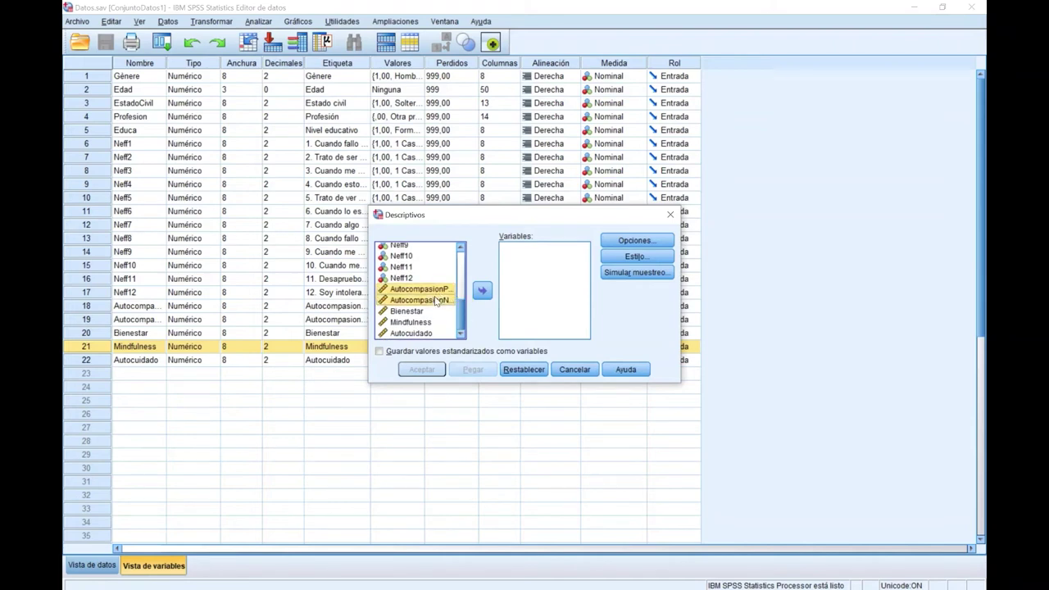
pyautogui.click(482, 291)
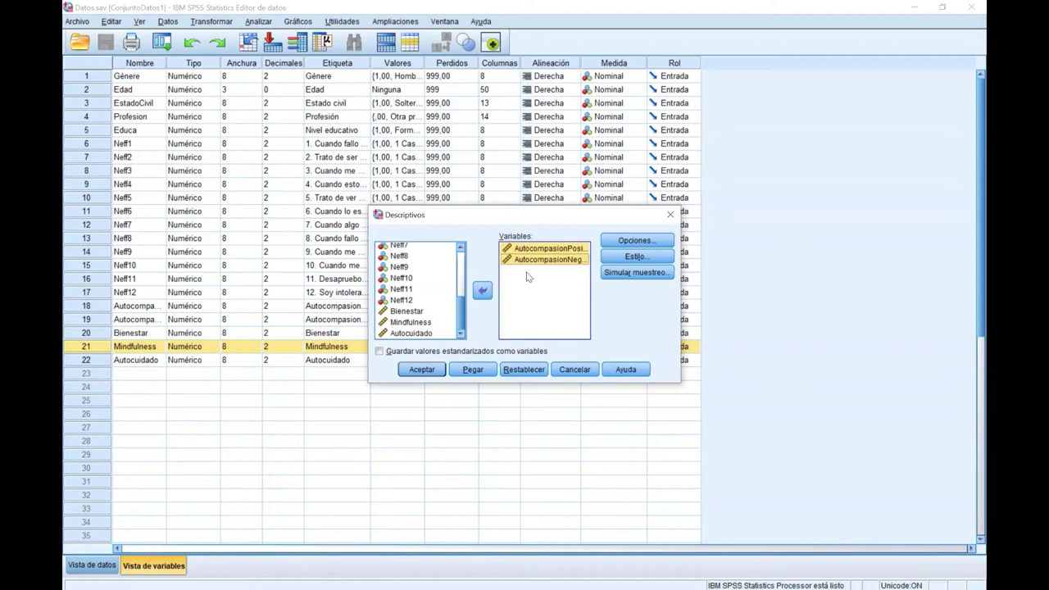
pyautogui.click(379, 351)
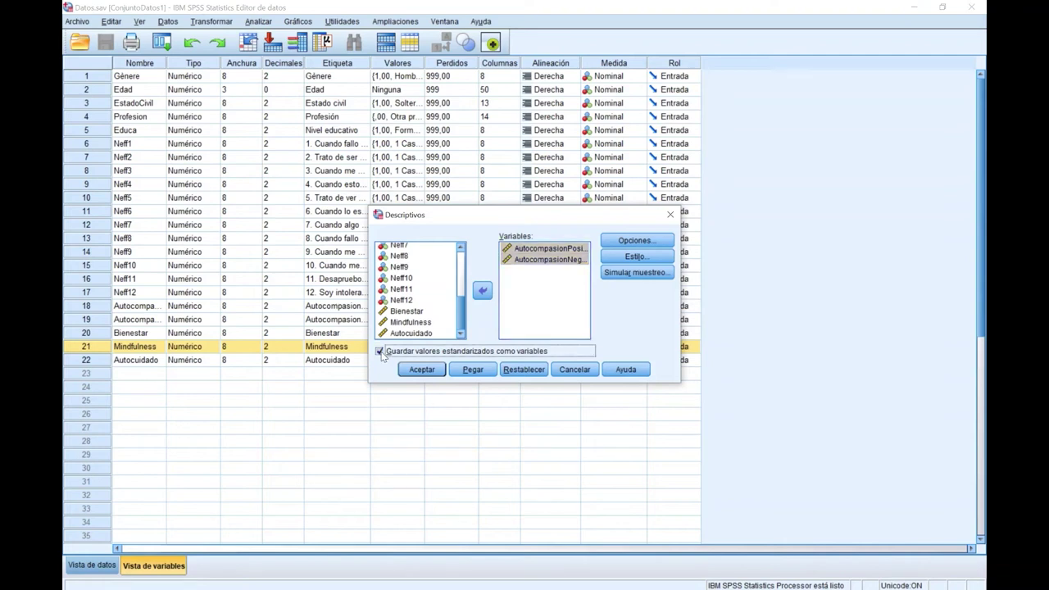
pyautogui.click(422, 370)
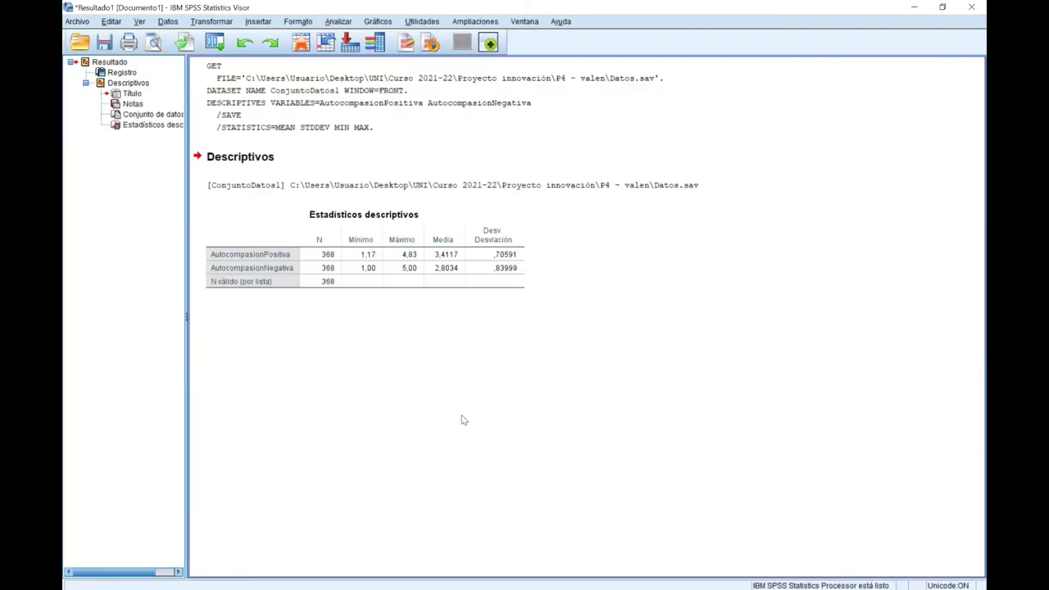
# Inspect the two new Z-score variables at the end of the data set's variable list
pyautogui.click(599, 559)
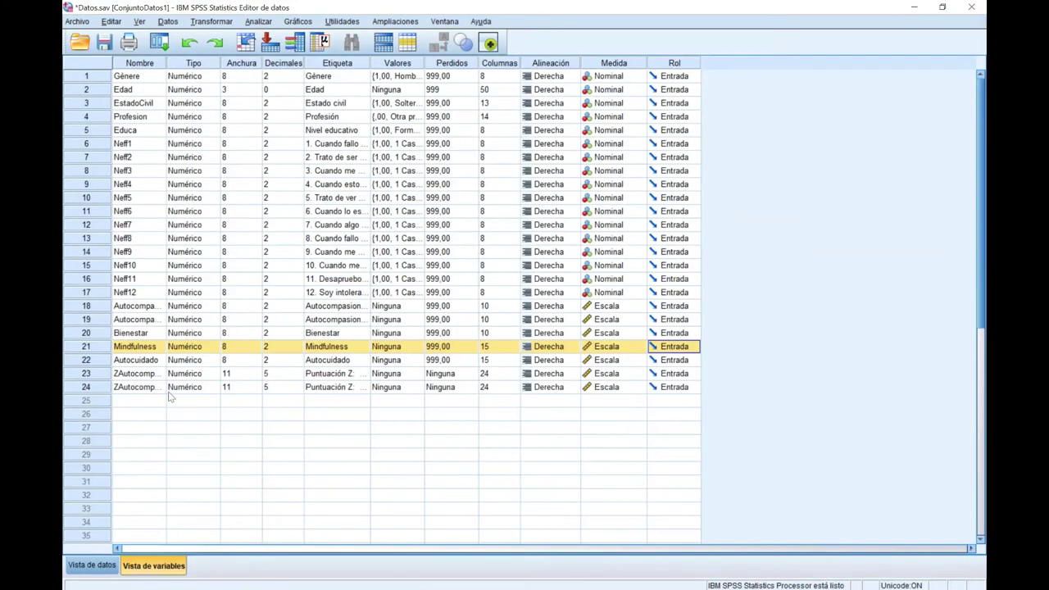
pyautogui.click(87, 374)
pyautogui.click(86, 387)
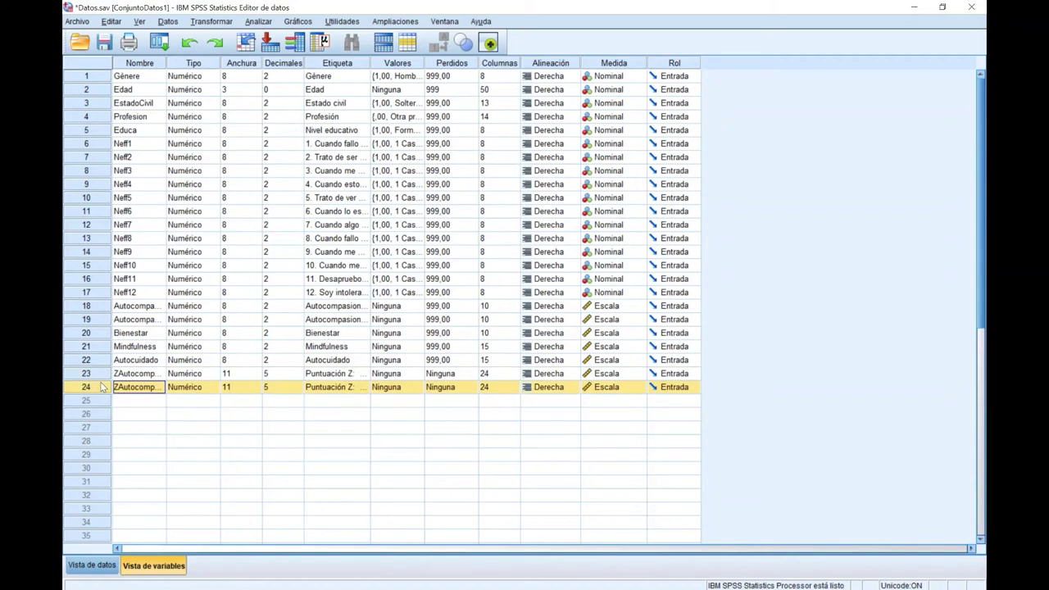
pyautogui.click(130, 375)
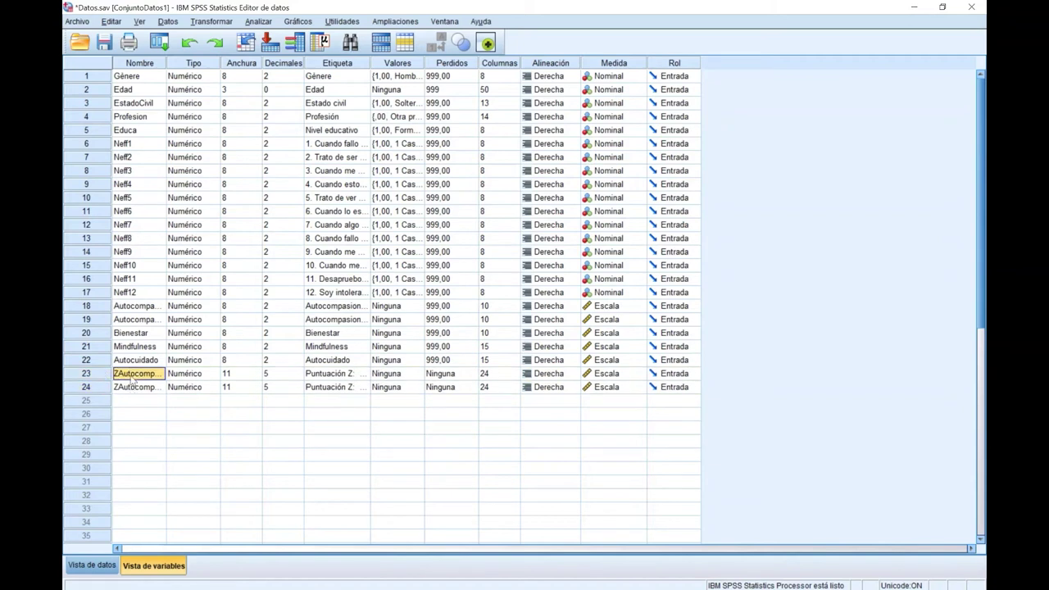
pyautogui.click(131, 390)
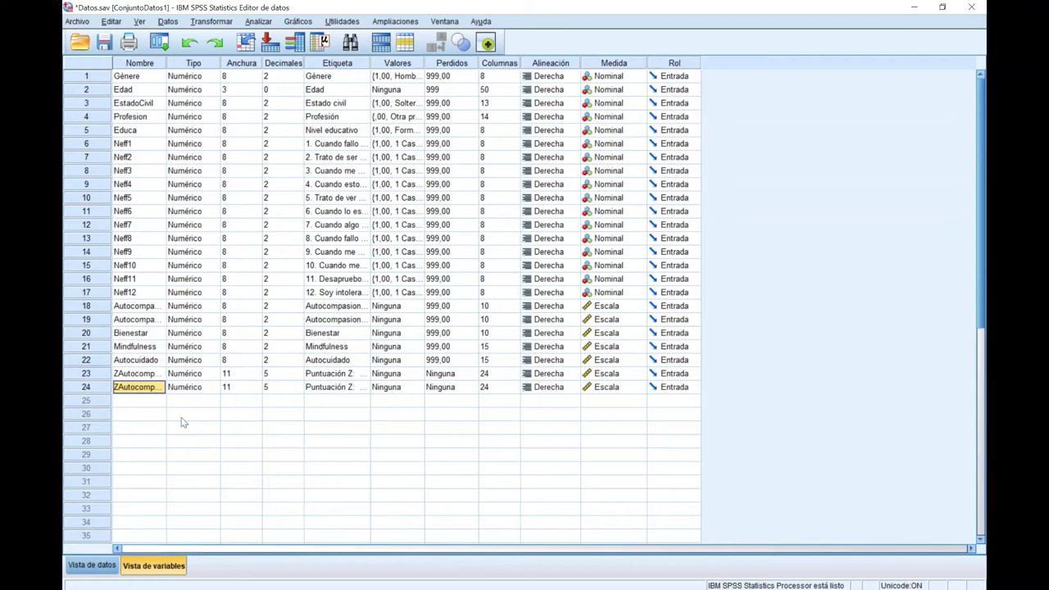
# Start computing a variable with TAutocompassioPositiva as the target, and show the source variables by name
pyautogui.click(212, 22)
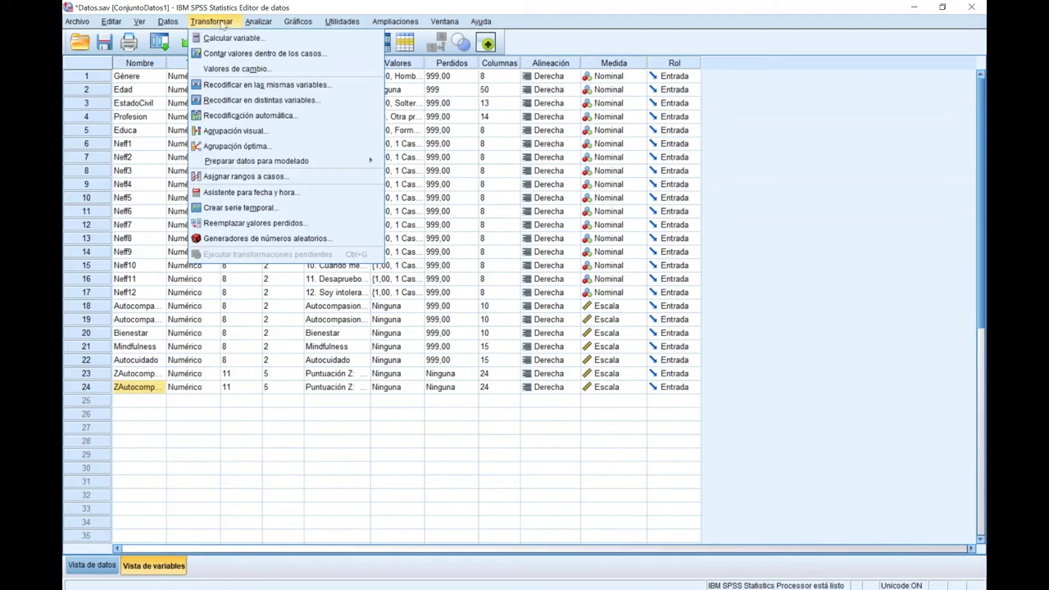
pyautogui.click(277, 41)
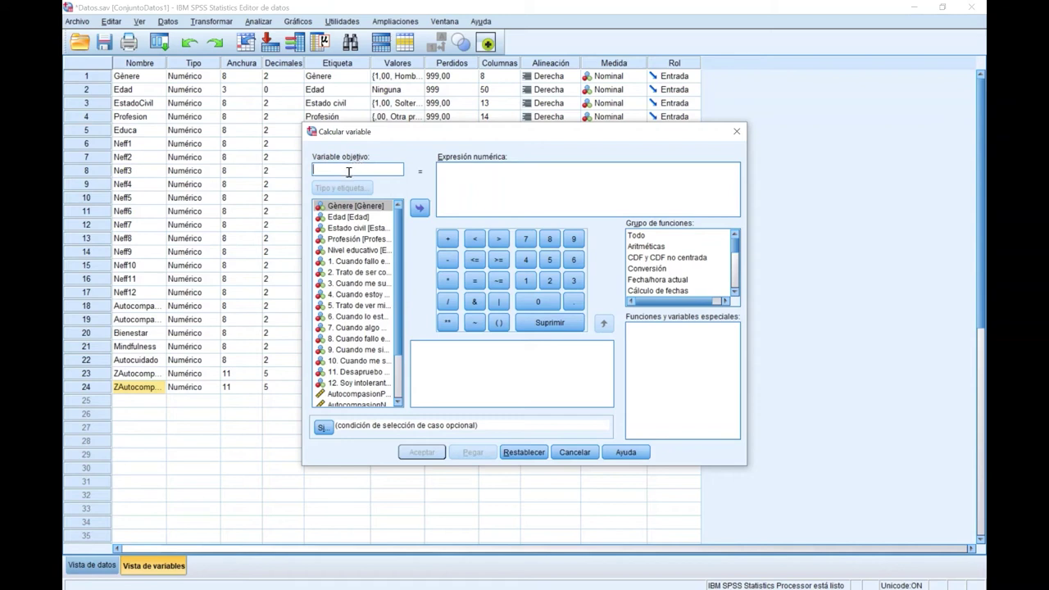
pyautogui.write('TAu')
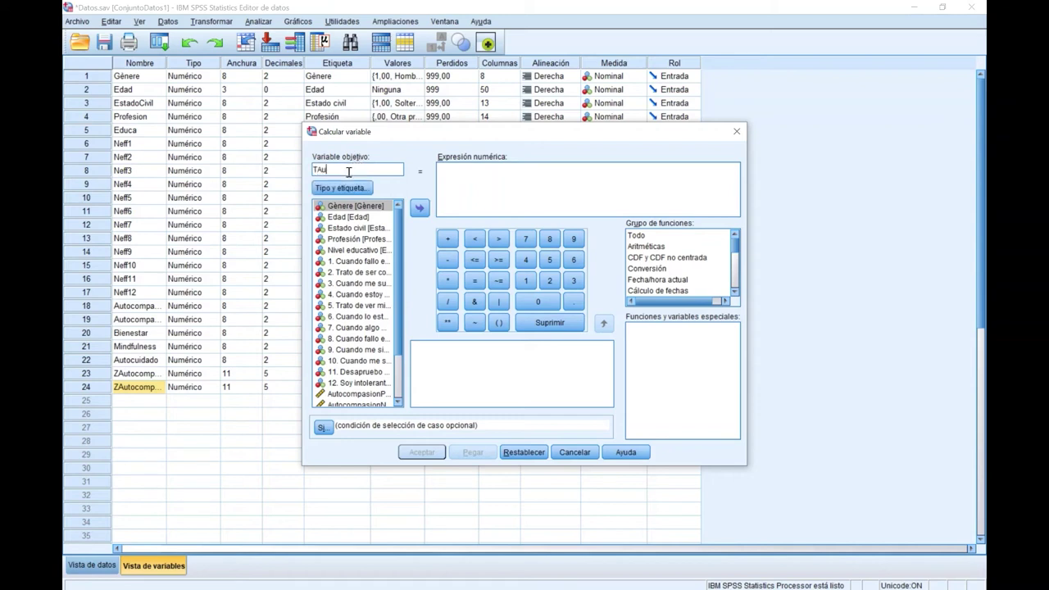
pyautogui.write('tocompassioPositiva')
pyautogui.rightClick(361, 317)
pyautogui.click(369, 329)
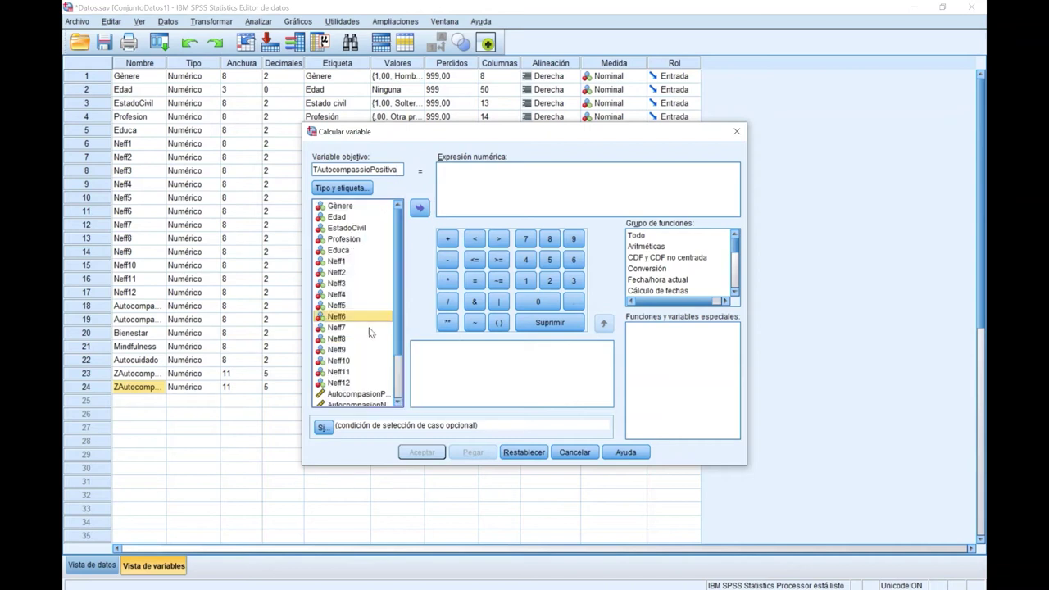
# Define the numeric expression as 10 * ZAutocompasionPositiva + 50 and compute the positive T-score variable
pyautogui.click(472, 168)
pyautogui.write('10')
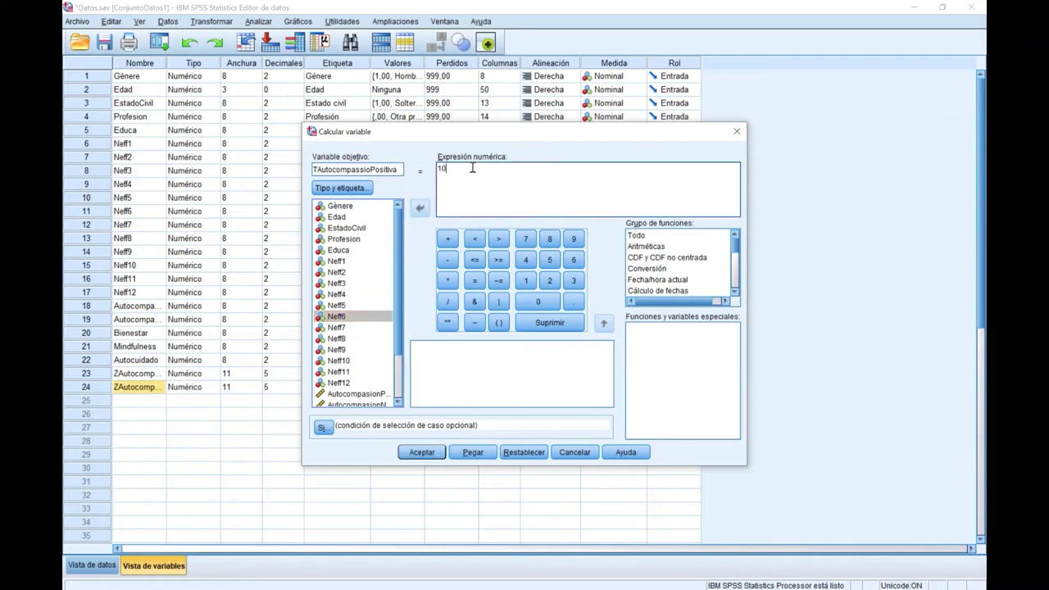
pyautogui.click(447, 280)
pyautogui.scroll(-2, 398, 350)
pyautogui.click(357, 390)
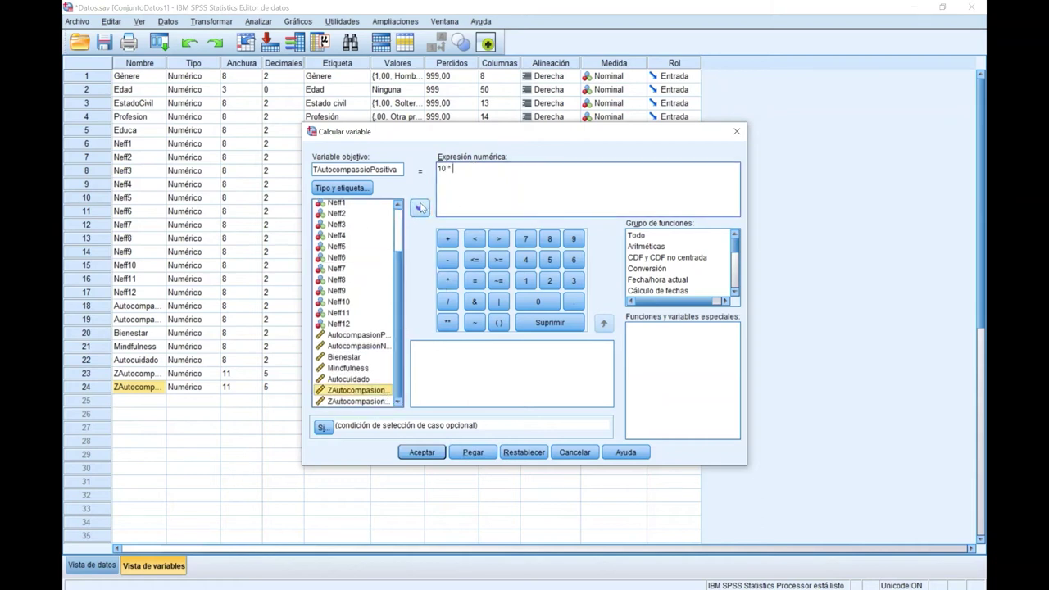
pyautogui.click(420, 207)
pyautogui.click(448, 238)
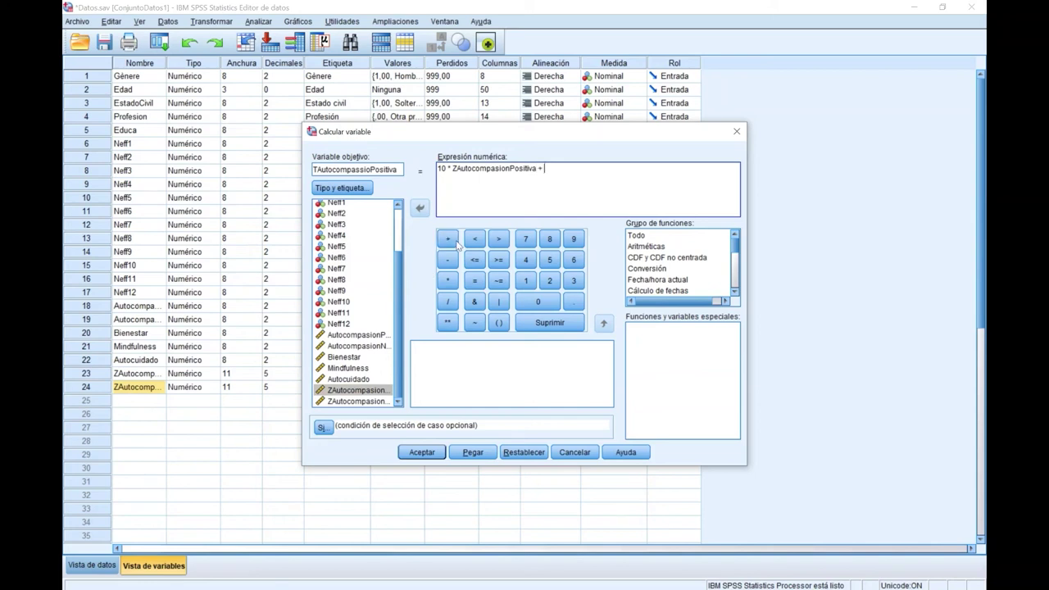
pyautogui.click(549, 259)
pyautogui.click(539, 300)
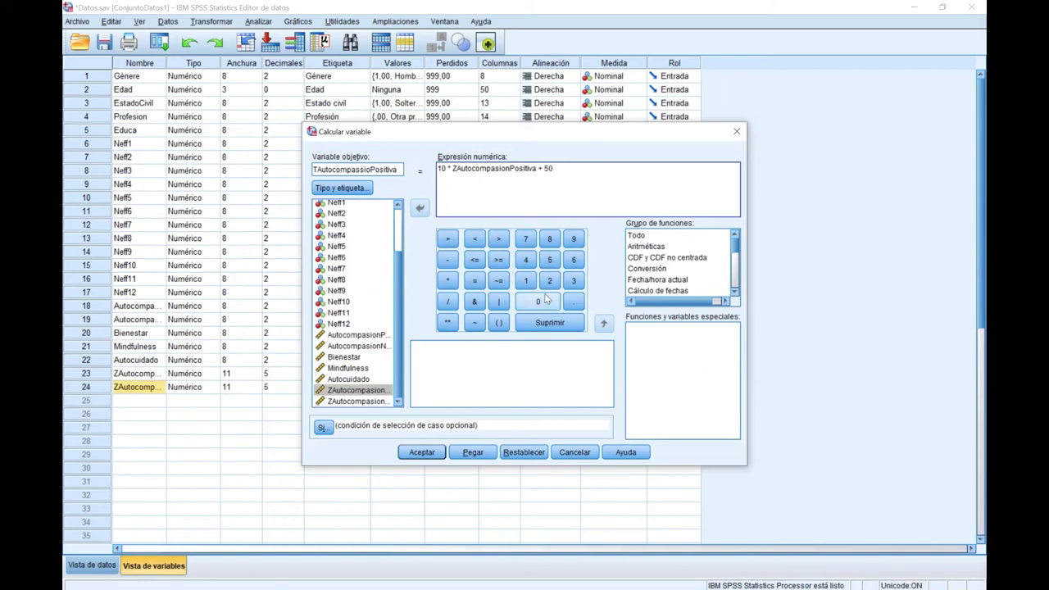
pyautogui.click(426, 455)
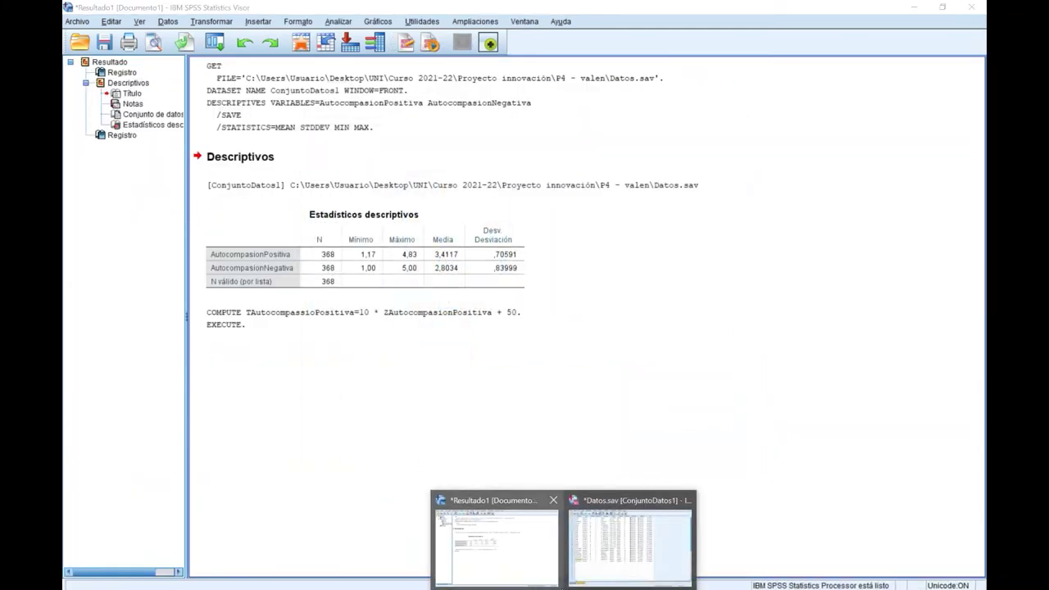
# Compute the variable TAutocompassioNegativa from the expression 10 * ZAutocompasionNegativa + 50
pyautogui.click(625, 540)
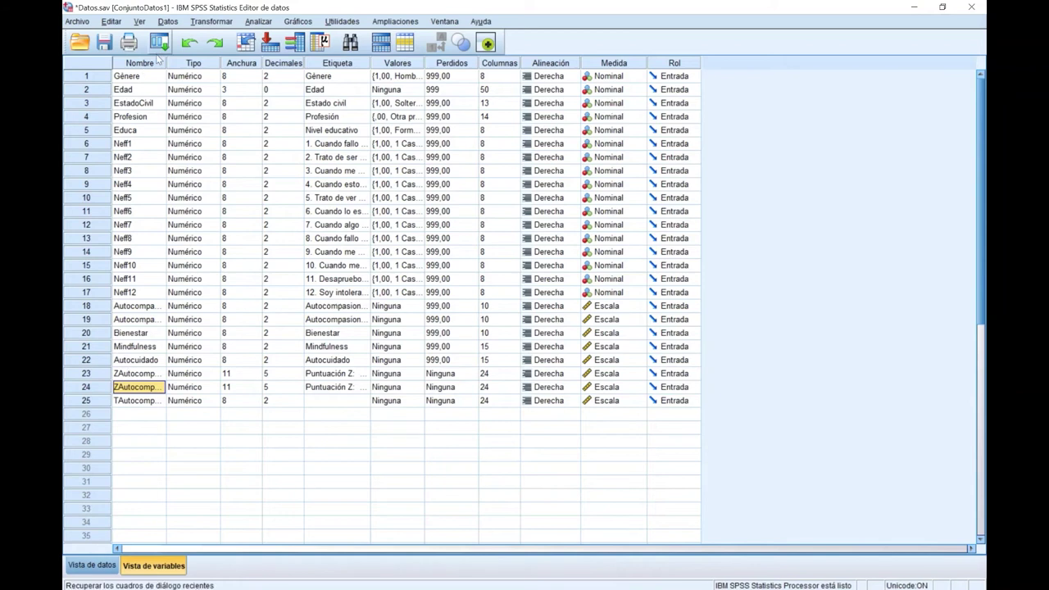
pyautogui.click(197, 22)
pyautogui.click(229, 39)
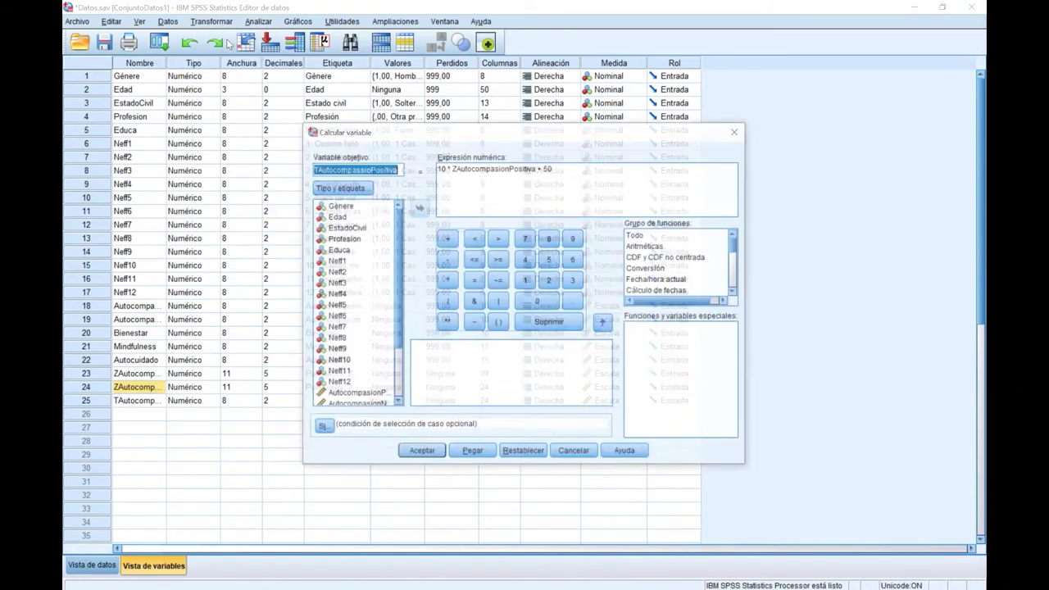
pyautogui.moveTo(398, 168); pyautogui.dragTo(363, 169)
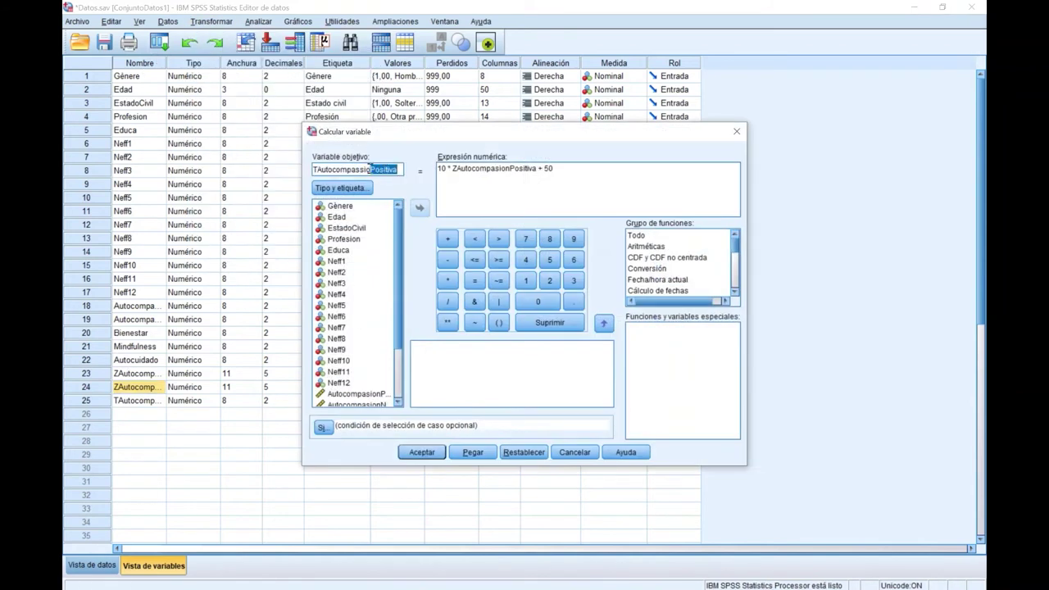
pyautogui.write('ionNegativa')
pyautogui.moveTo(538, 169); pyautogui.dragTo(509, 168)
pyautogui.write('Negativa')
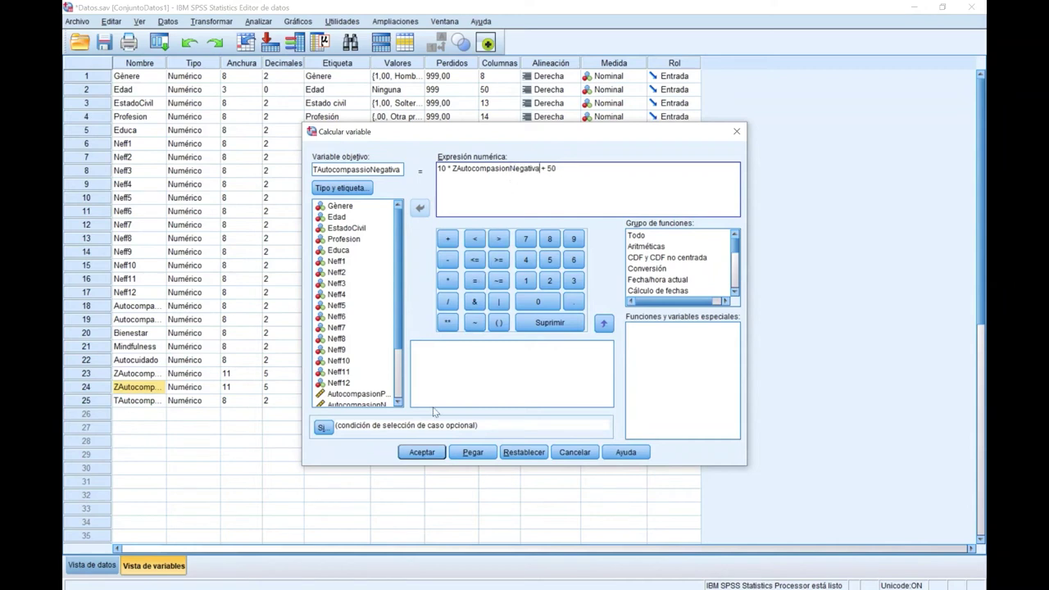
pyautogui.click(421, 452)
pyautogui.moveTo(533, 589)
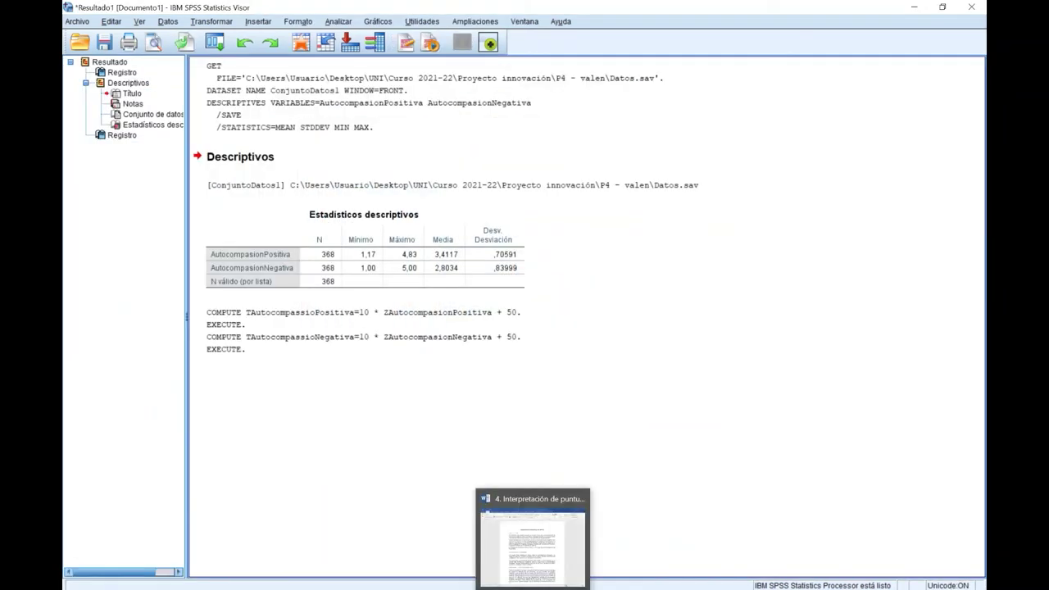
# Inspect the two new T-score variables at the end of the data set's variable list
pyautogui.click(498, 562)
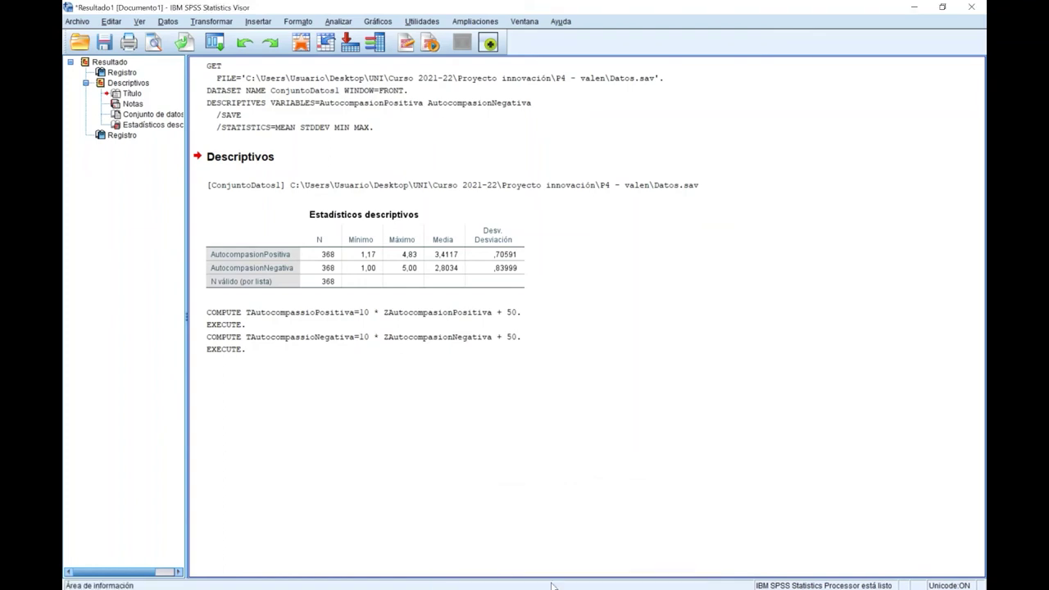
pyautogui.click(602, 565)
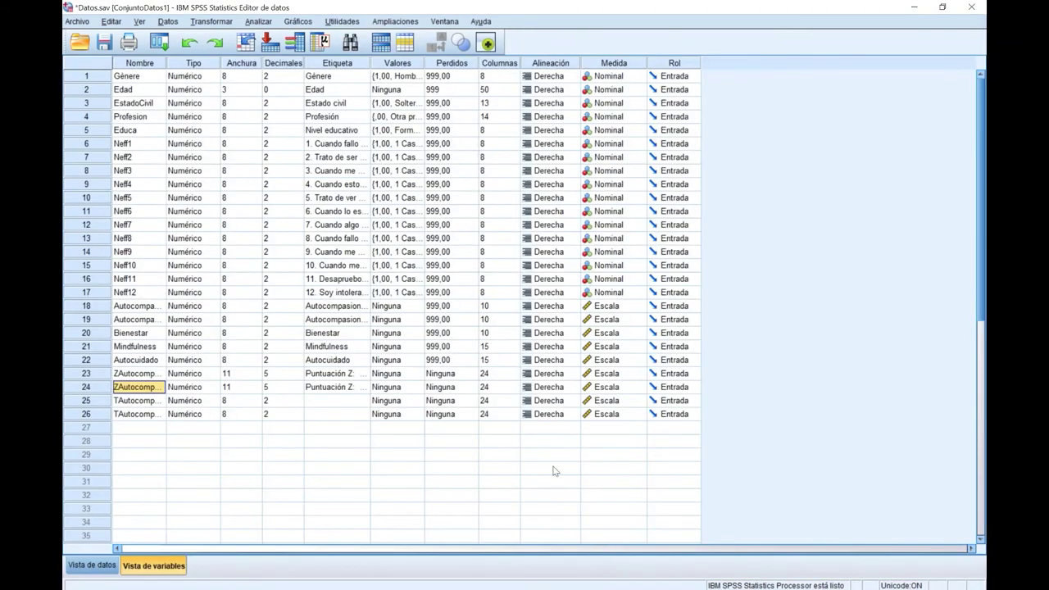
pyautogui.moveTo(100, 401); pyautogui.dragTo(100, 414)
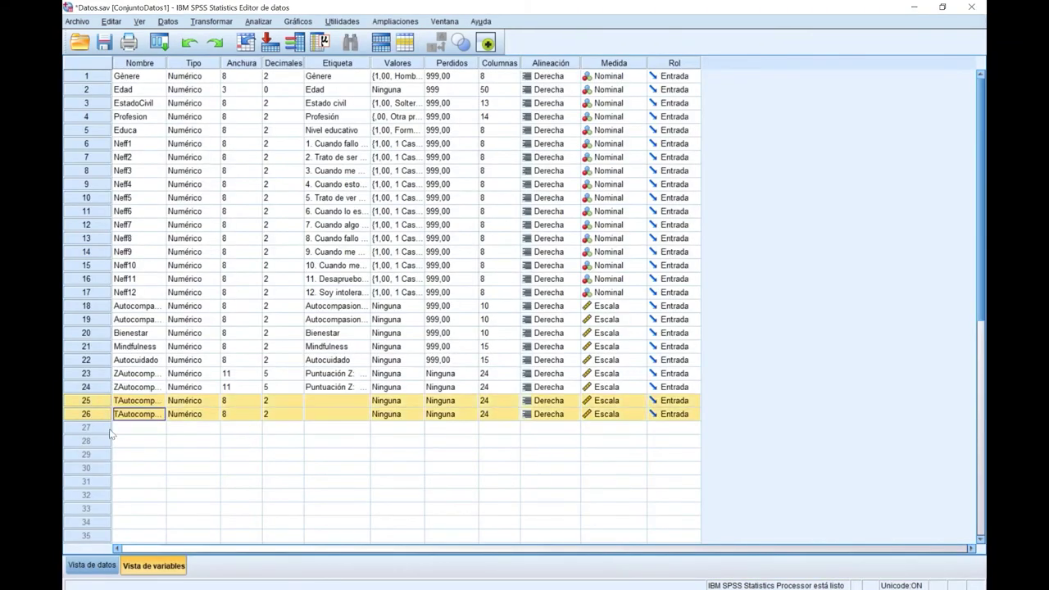
pyautogui.click(131, 430)
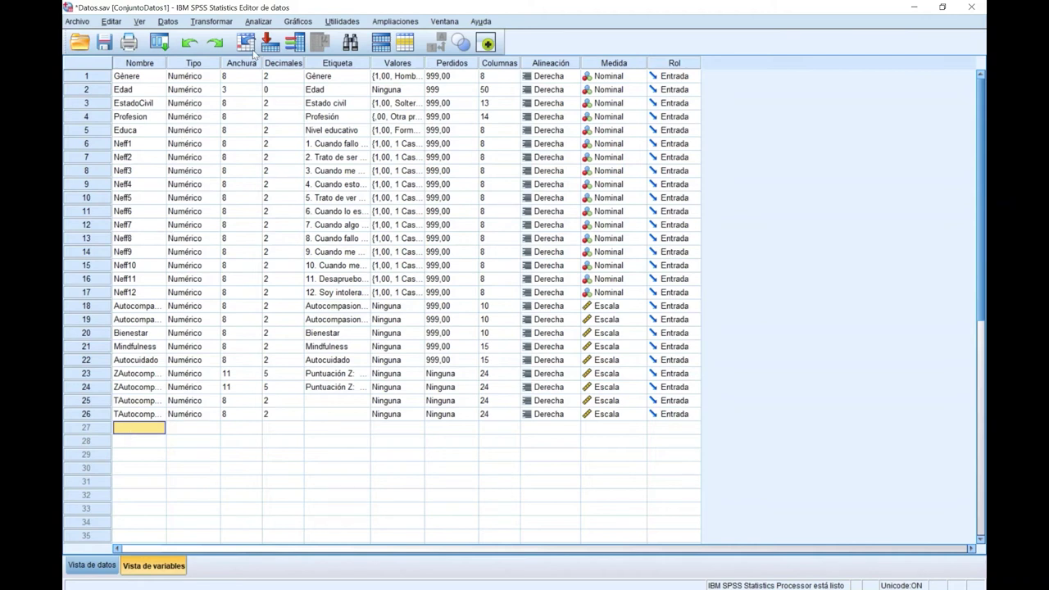
# Start a Frequencies analysis and show its source variables by name
pyautogui.click(258, 22)
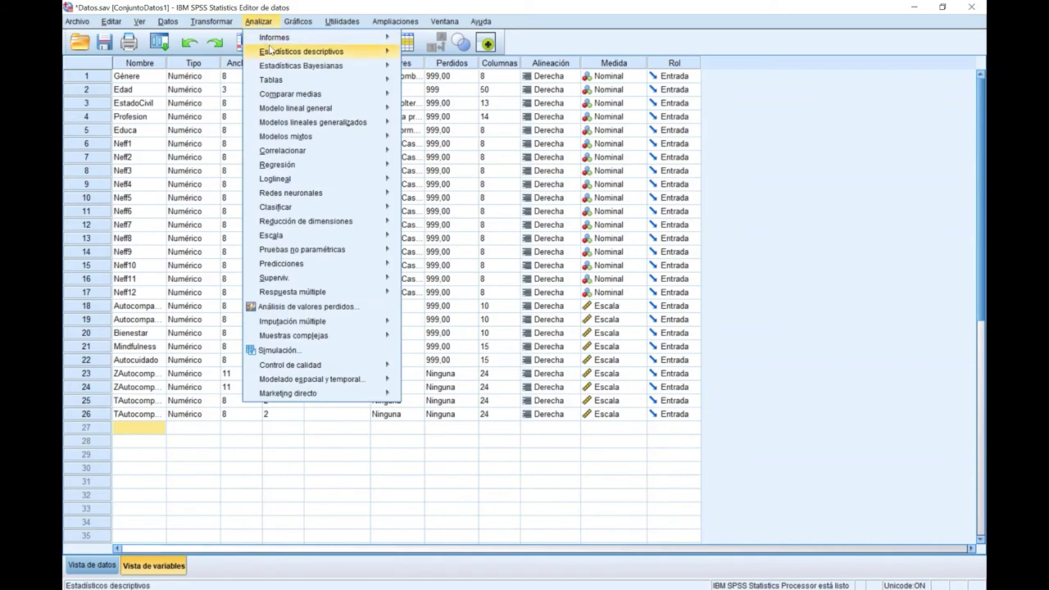
pyautogui.moveTo(357, 58)
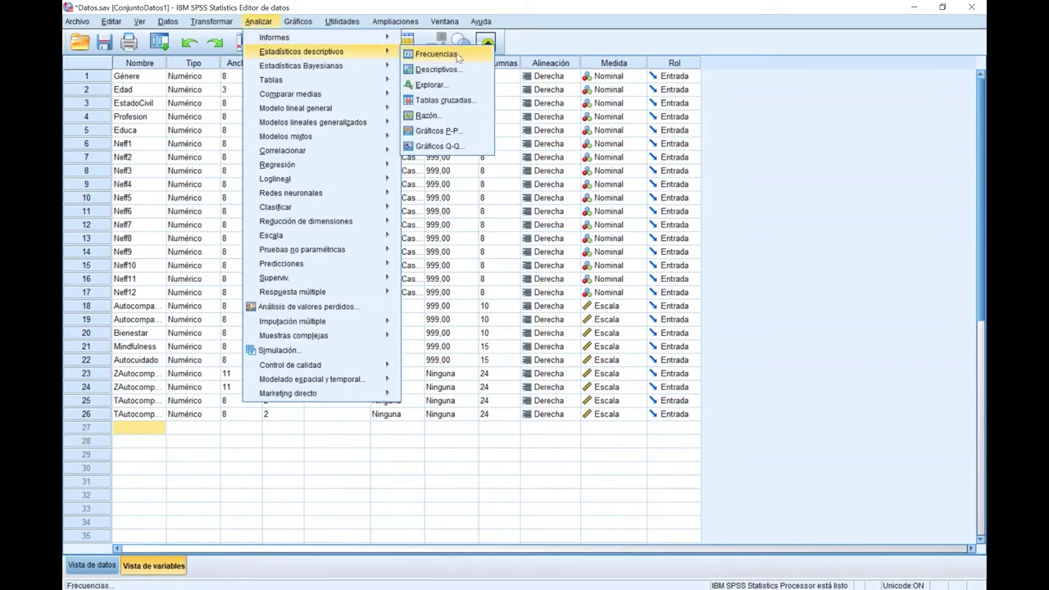
pyautogui.click(483, 55)
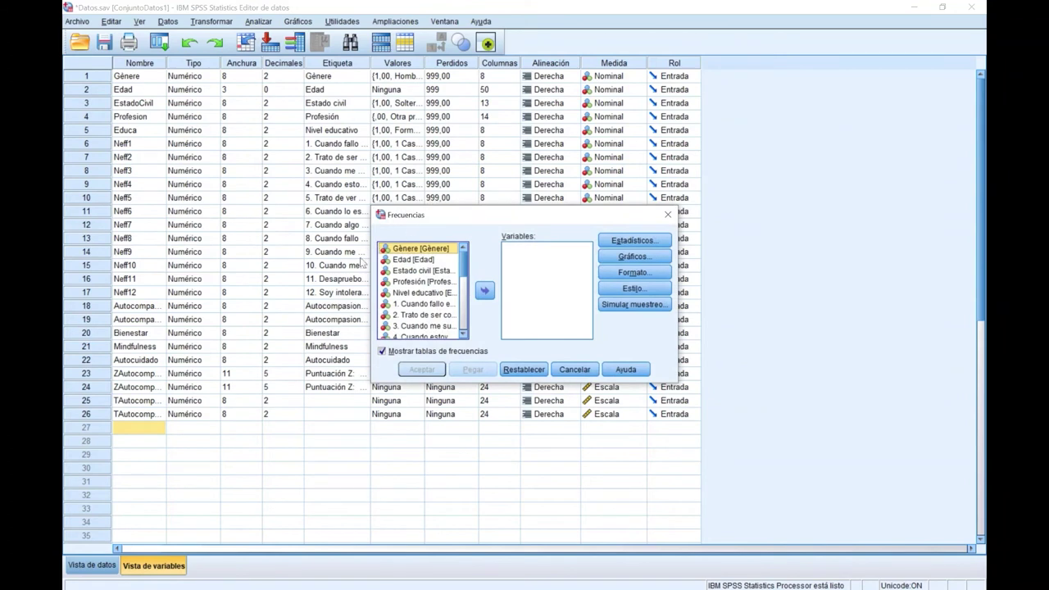
pyautogui.rightClick(418, 281)
pyautogui.click(430, 292)
# Add AutocompasionPositiva, ZAutocompasionPositiva and TAutocompassioPositiva to the variables of the Frequencies analysis
pyautogui.scroll(-5, 455, 277)
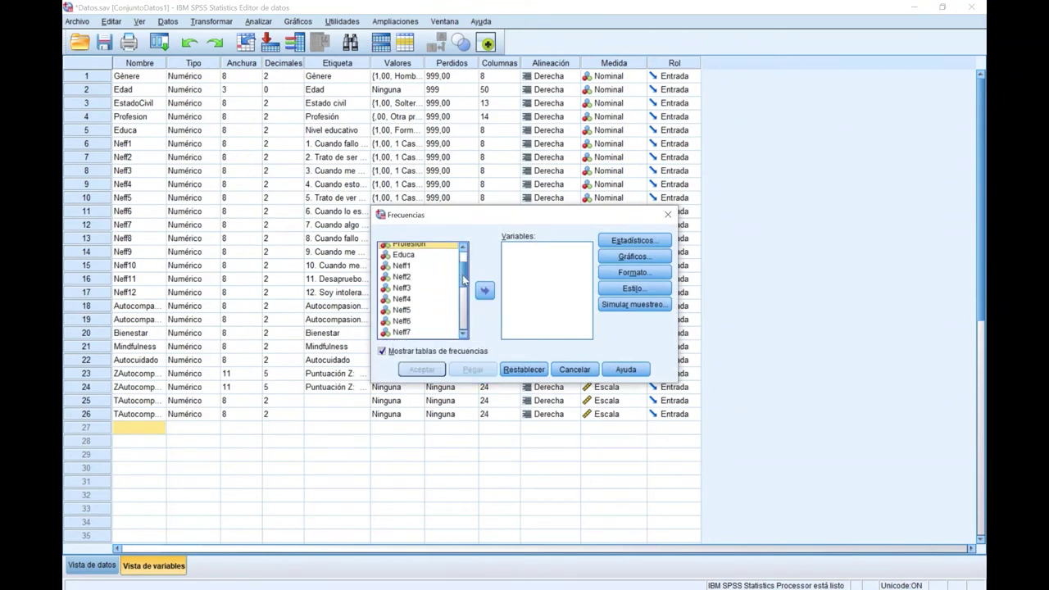
pyautogui.click(441, 278)
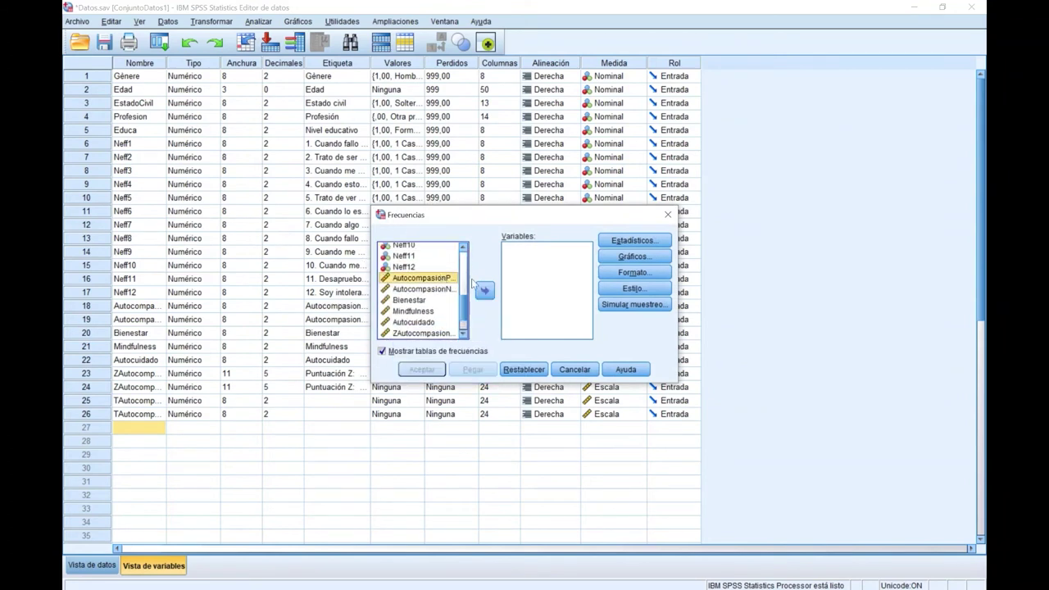
pyautogui.click(484, 290)
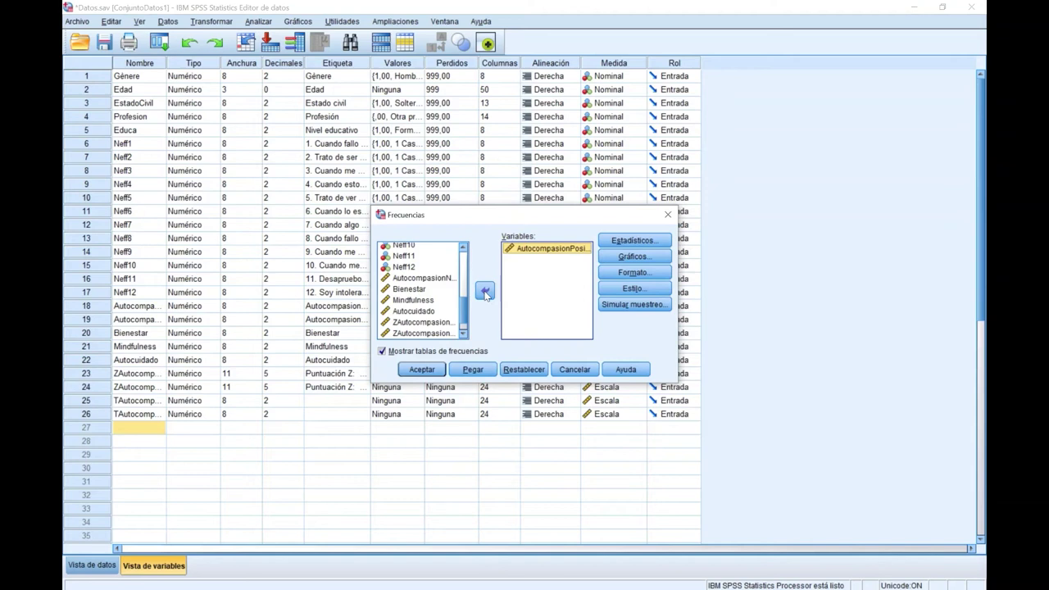
pyautogui.scroll(-1, 457, 296)
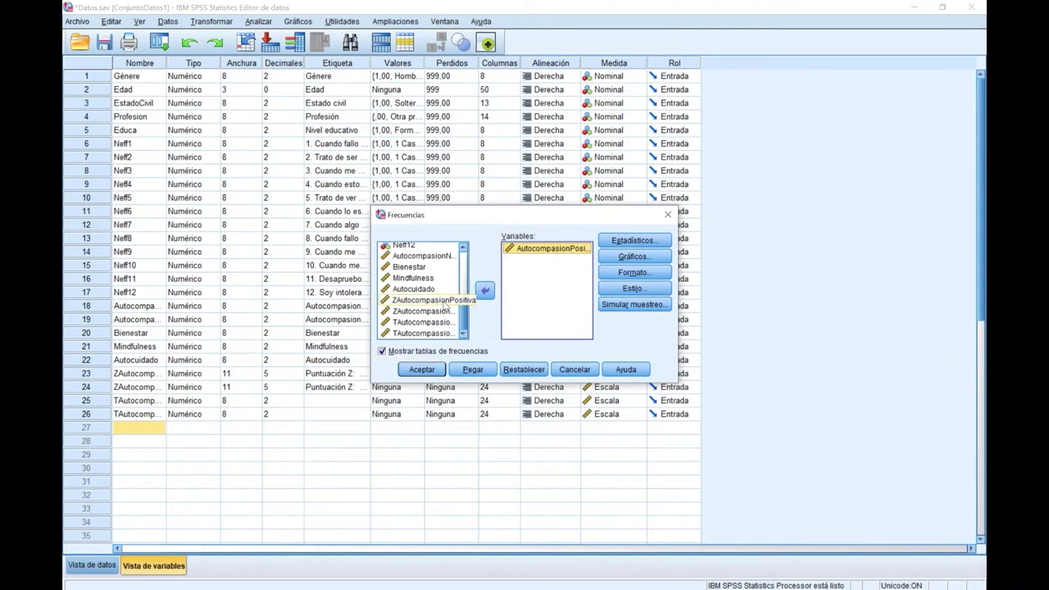
pyautogui.click(443, 300)
pyautogui.click(485, 291)
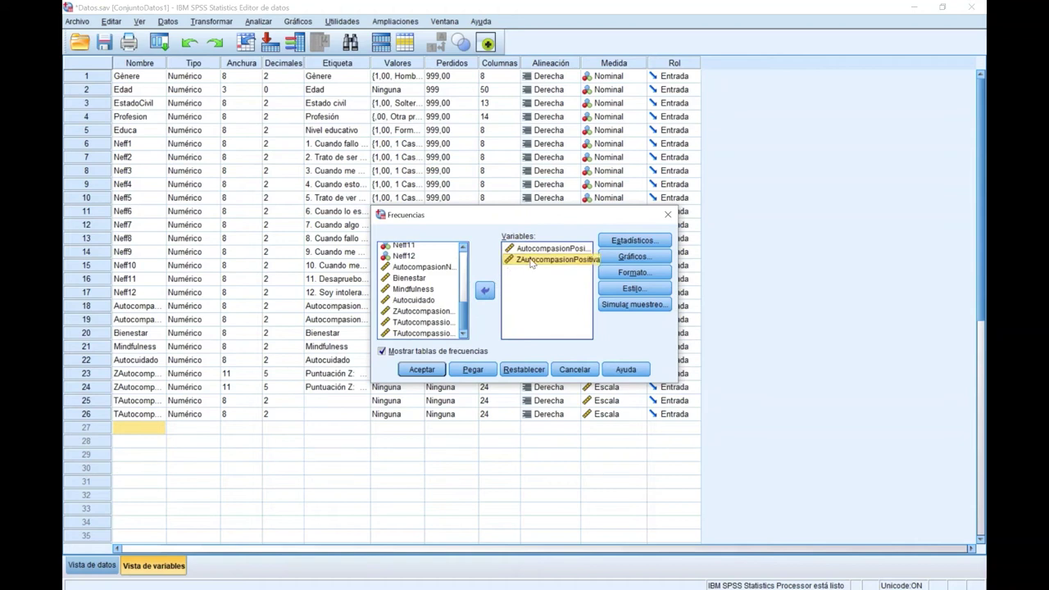
pyautogui.click(440, 322)
pyautogui.click(484, 290)
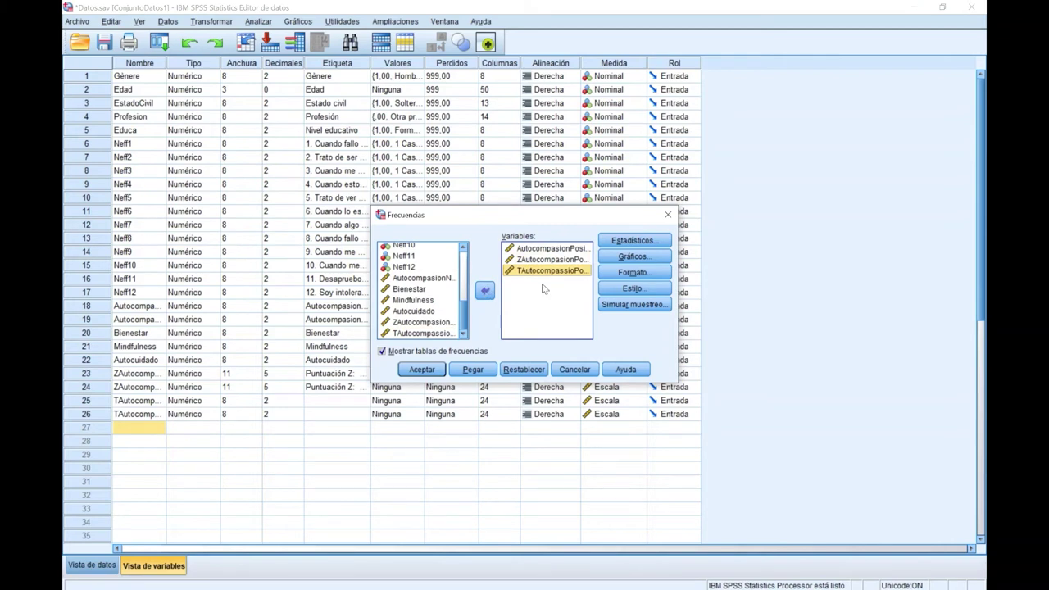
# Enable percentiles in the Frequencies statistics and add percentiles 1, 2, 3 and 4
pyautogui.click(662, 241)
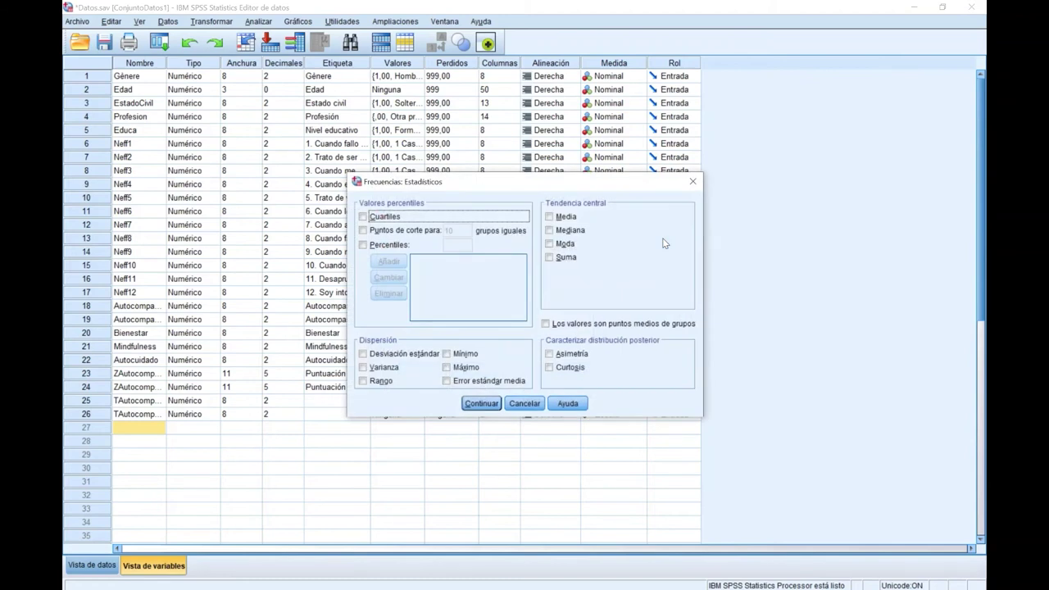
pyautogui.click(363, 244)
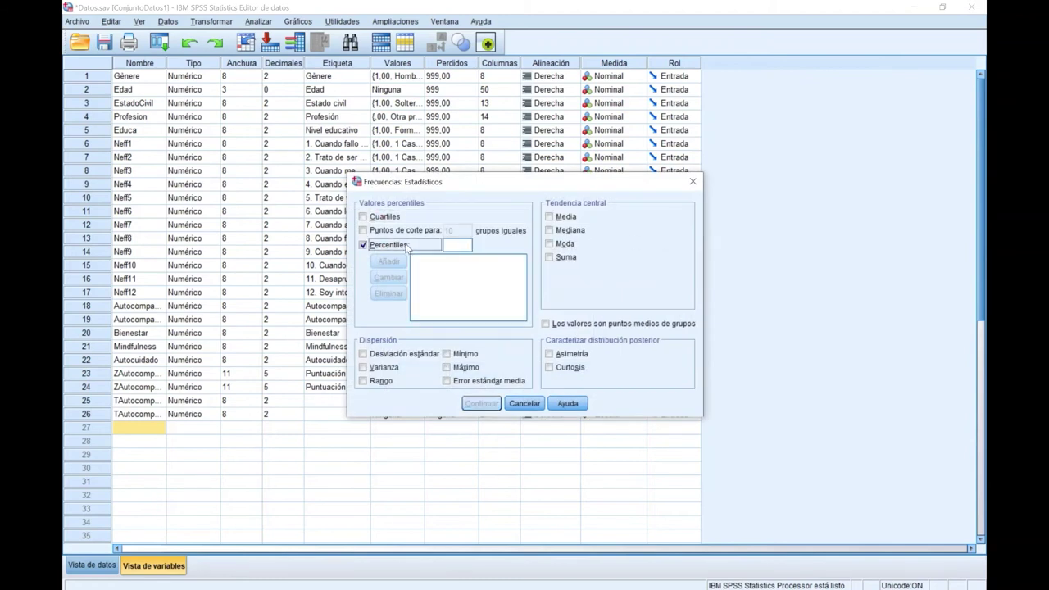
pyautogui.click(459, 246)
pyautogui.write('2')
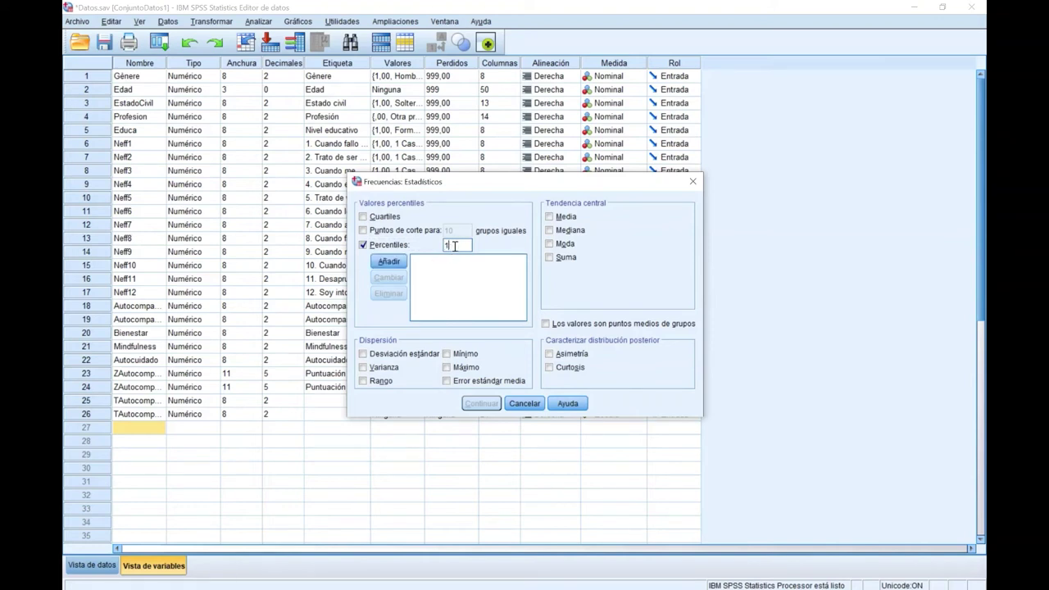
pyautogui.click(389, 262)
pyautogui.write('2')
pyautogui.click(389, 262)
pyautogui.write('3')
pyautogui.press('Return')
pyautogui.write('4')
pyautogui.click(389, 262)
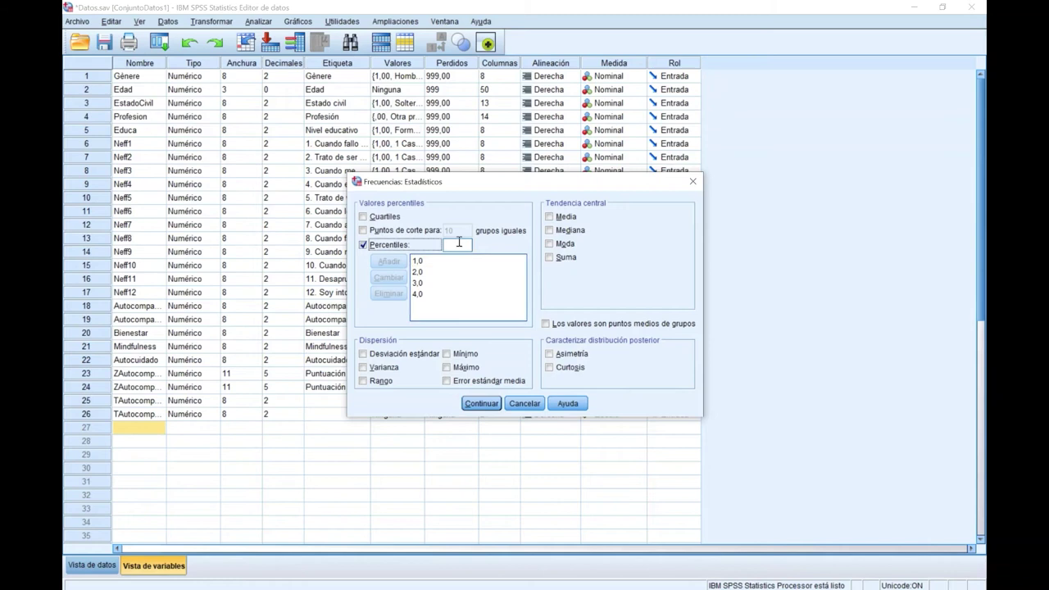
# Add percentiles 5, 10, 15, 20, 25 and 30 to the requested percentile list
pyautogui.write('5')
pyautogui.click(389, 263)
pyautogui.write('10')
pyautogui.click(378, 264)
pyautogui.write('15')
pyautogui.click(390, 264)
pyautogui.write('20')
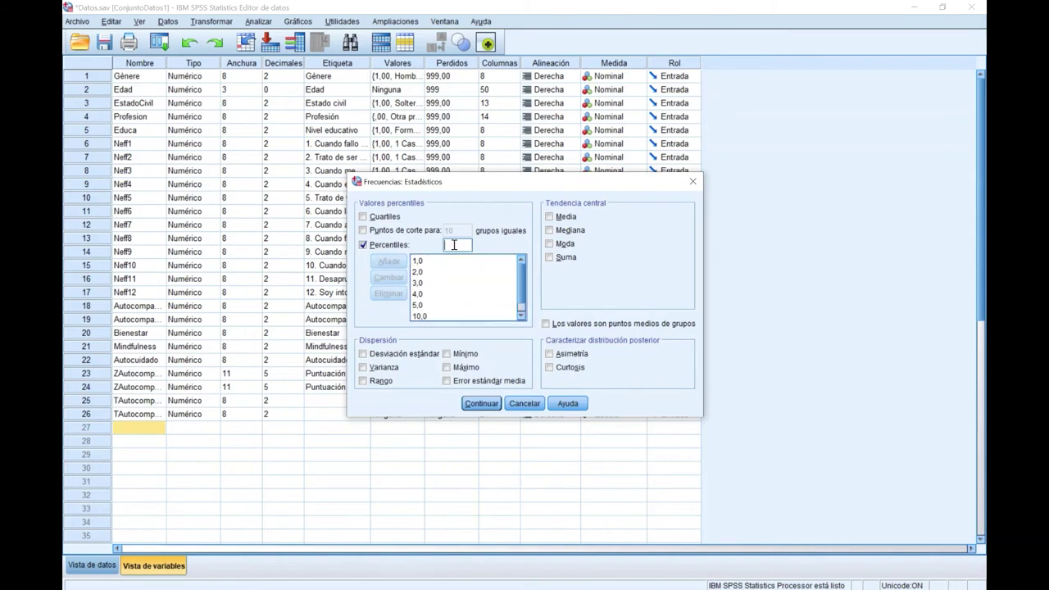
pyautogui.click(388, 261)
pyautogui.write('25')
pyautogui.click(389, 261)
pyautogui.write('30')
pyautogui.click(389, 261)
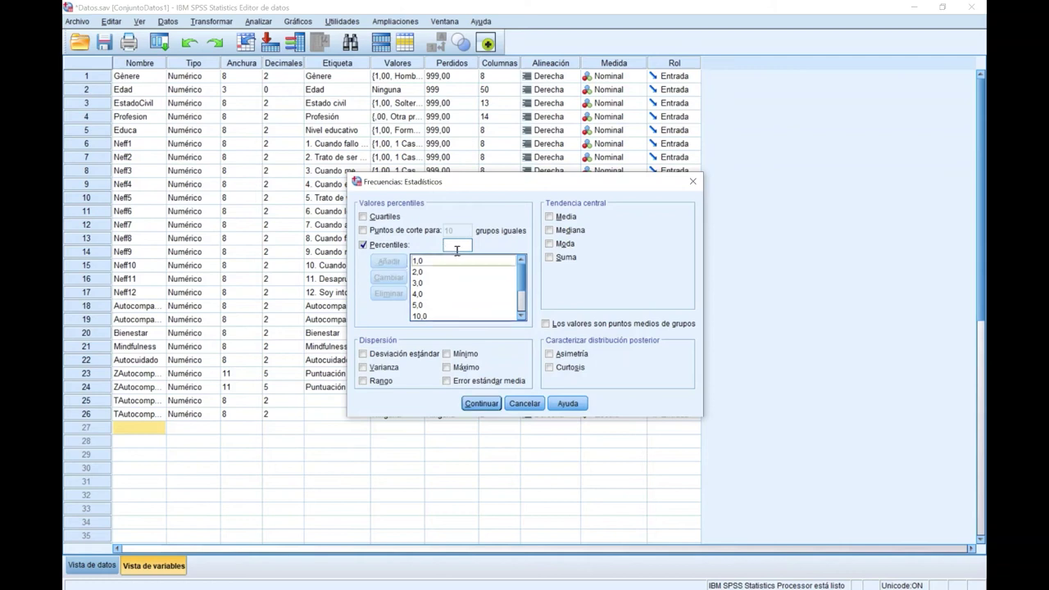
# Extend the requested percentile list with 35, 40, 45, 50, 55, 60 and 65
pyautogui.write('35')
pyautogui.click(388, 262)
pyautogui.write('40')
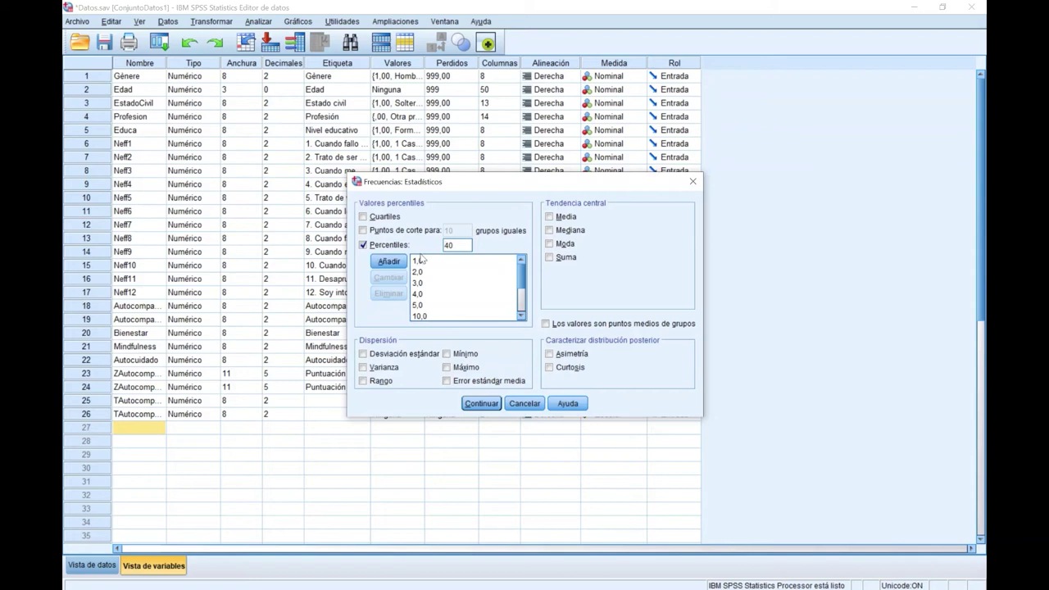
pyautogui.click(388, 262)
pyautogui.write('45')
pyautogui.press('Return')
pyautogui.write('50')
pyautogui.click(388, 261)
pyautogui.write('55')
pyautogui.click(381, 263)
pyautogui.write('60')
pyautogui.click(388, 261)
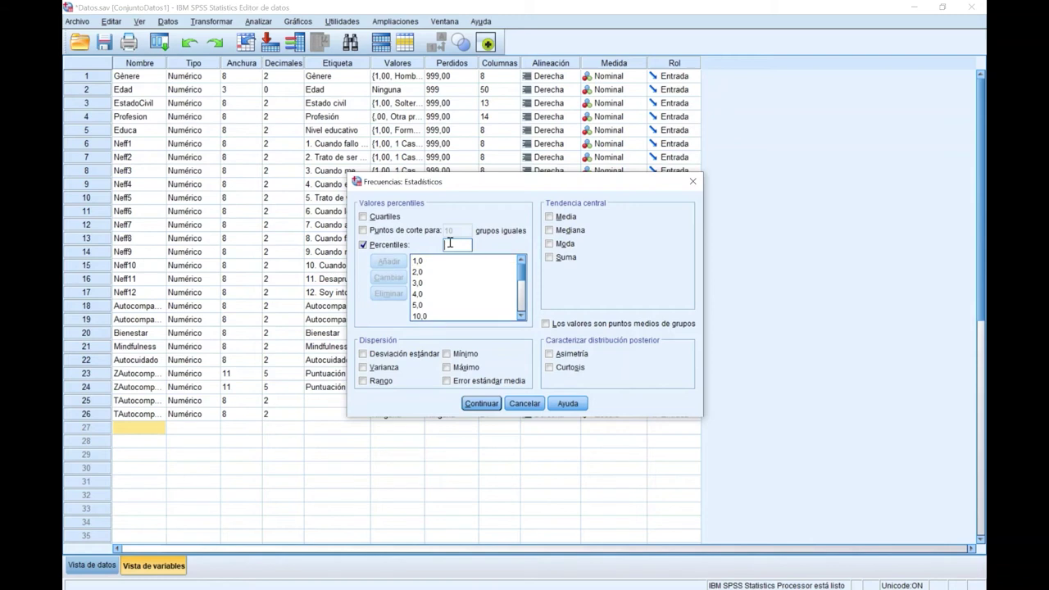
# Add percentiles 70, 75, 80 and 85 to the requested percentile list
pyautogui.write('70')
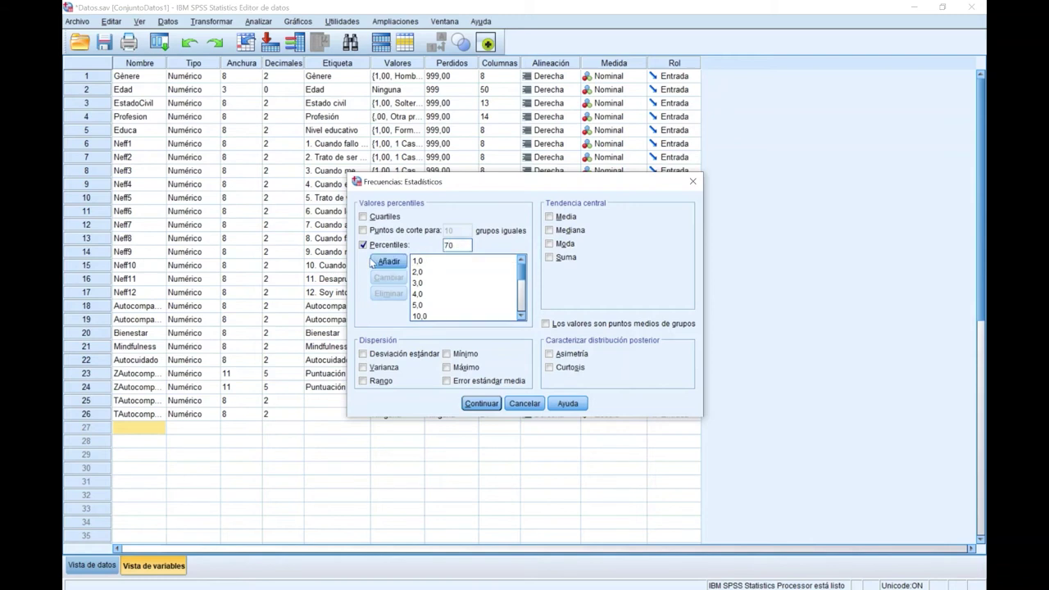
pyautogui.press('Return')
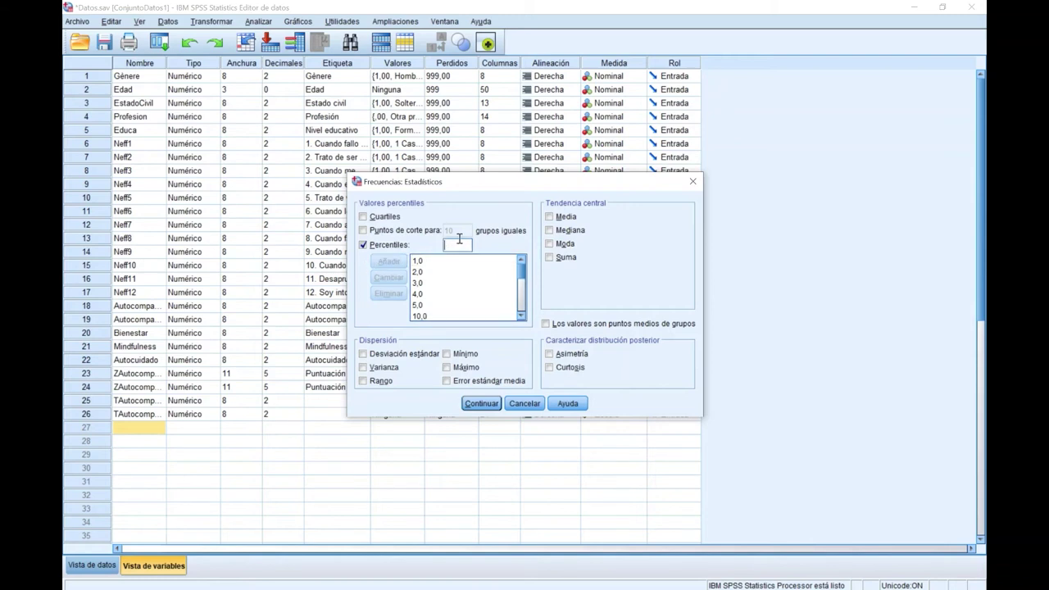
pyautogui.write('80')
pyautogui.press('Return')
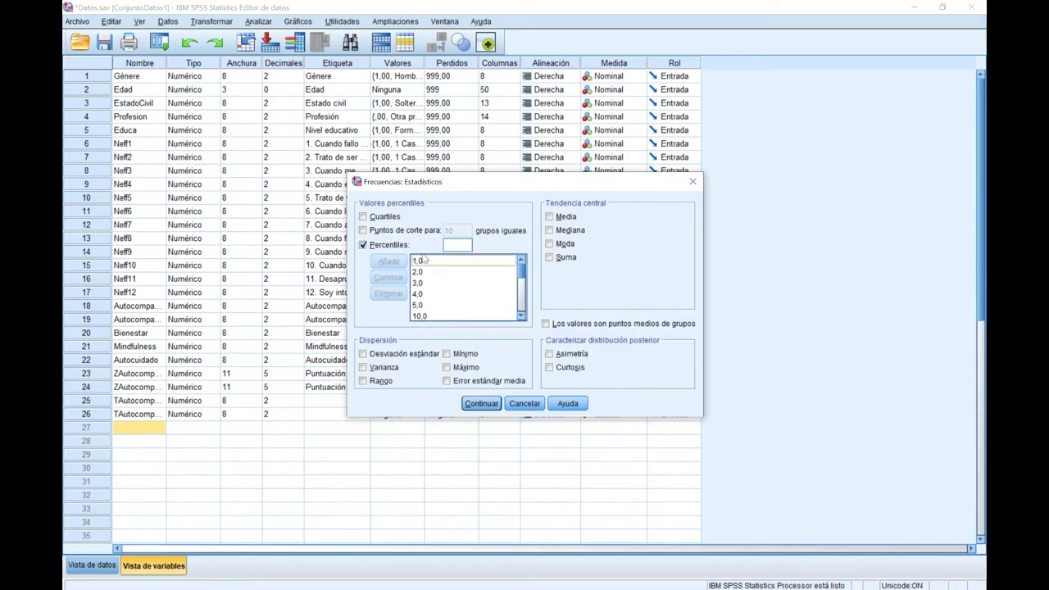
pyautogui.write('90')
pyautogui.press('Return')
pyautogui.write('85')
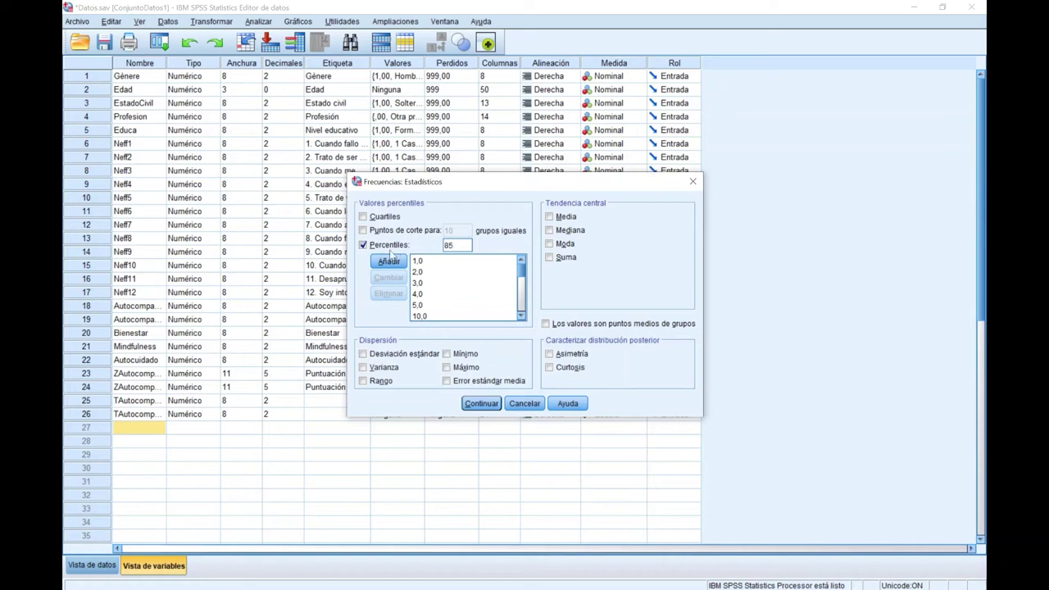
pyautogui.press('Return')
# Complete the requested percentile list with 90, 95, 96, 97, 98 and 99
pyautogui.write('90')
pyautogui.press('Return')
pyautogui.write('9')
pyautogui.press('Return')
pyautogui.write('96')
pyautogui.press('Return')
pyautogui.write('97')
pyautogui.press('Return')
pyautogui.write('98')
pyautogui.press('Return')
pyautogui.write('99')
pyautogui.click(392, 261)
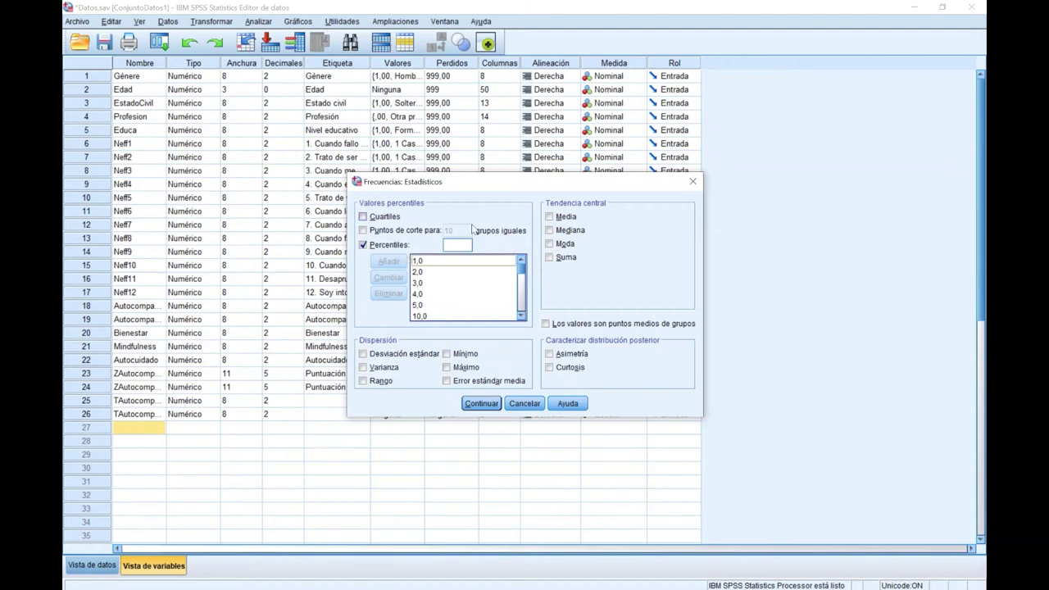
# Request the mean and standard deviation as well, and run the Frequencies analysis without frequency tables
pyautogui.click(550, 217)
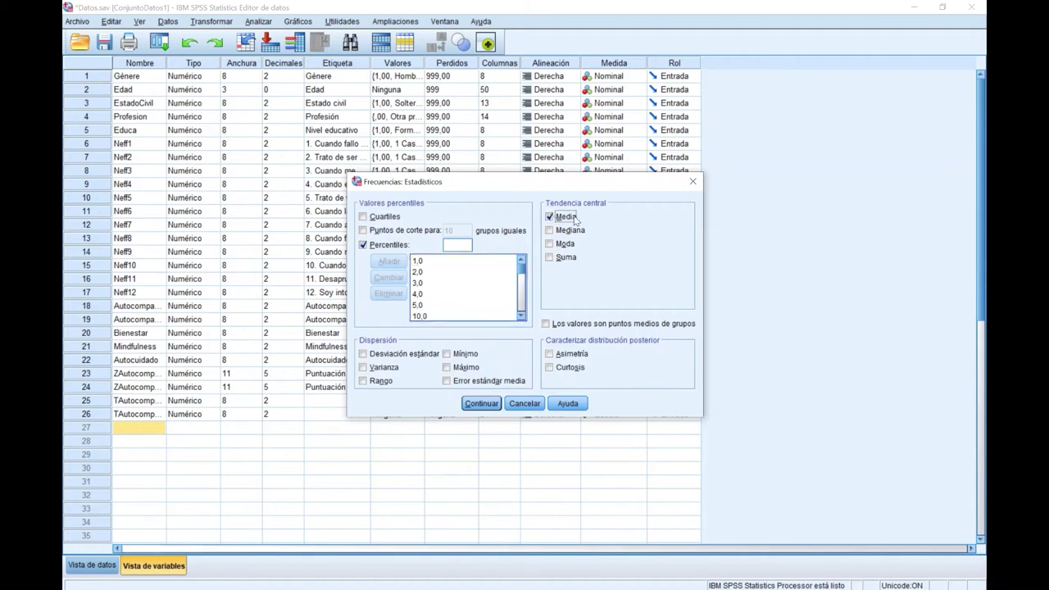
pyautogui.click(414, 355)
pyautogui.click(479, 403)
pyautogui.click(412, 351)
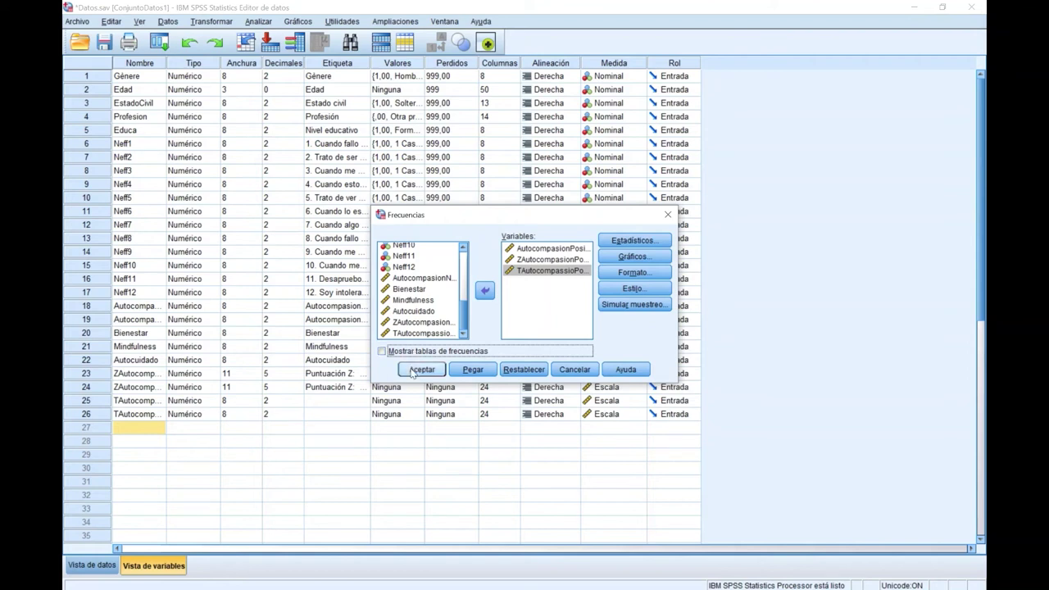
pyautogui.click(421, 370)
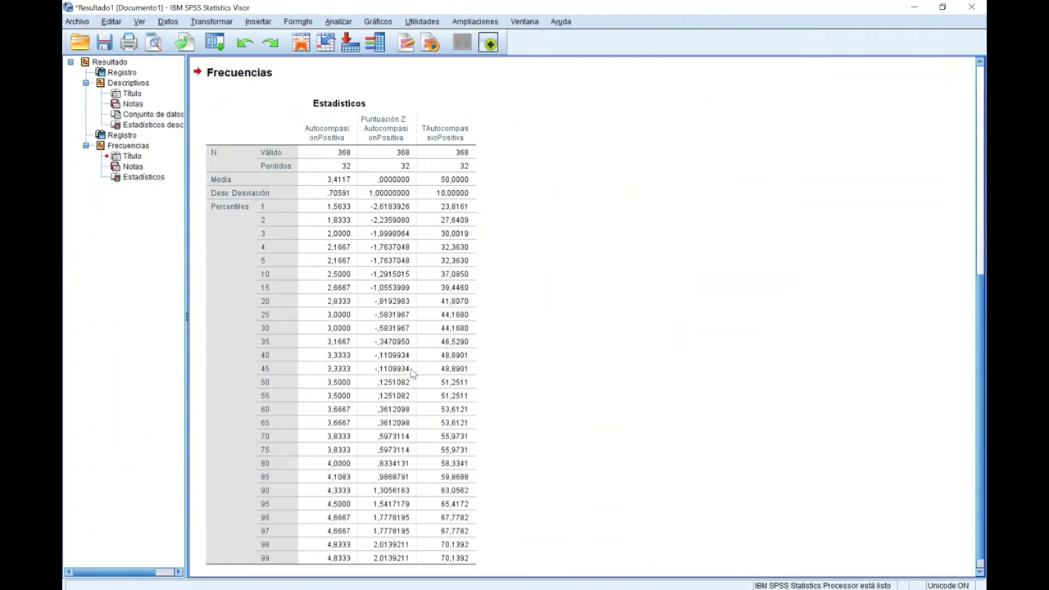
# Reopen the Frequencies analysis and remove the three positive self-compassion variables from it
pyautogui.click(337, 22)
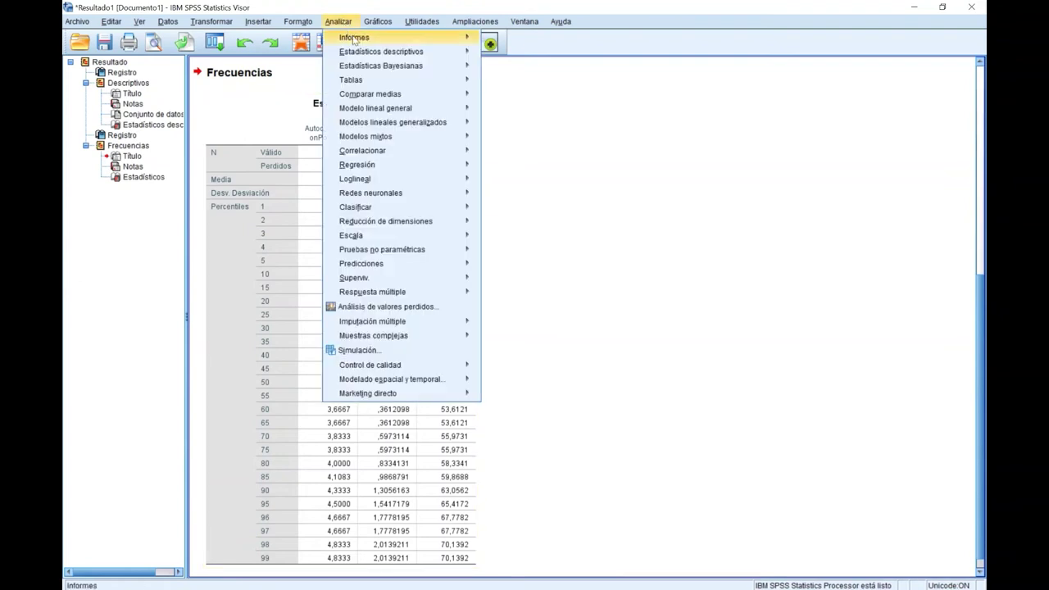
pyautogui.moveTo(467, 38)
pyautogui.moveTo(410, 51)
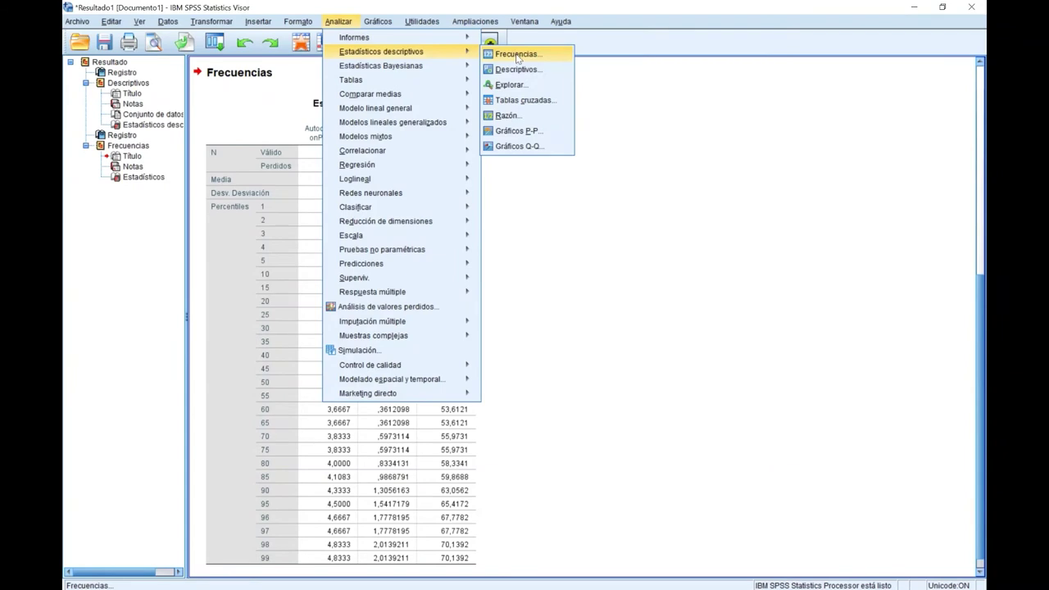
pyautogui.click(517, 54)
pyautogui.click(538, 271)
pyautogui.keyDown('shift'); pyautogui.click(536, 248); pyautogui.keyUp('shift')
pyautogui.click(485, 290)
# Add AutocompasionNegativa, ZAutocompasionNegativa and TAutocompassioNegativa to the Frequencies analysis variables
pyautogui.scroll(-1, 452, 299)
pyautogui.click(422, 315)
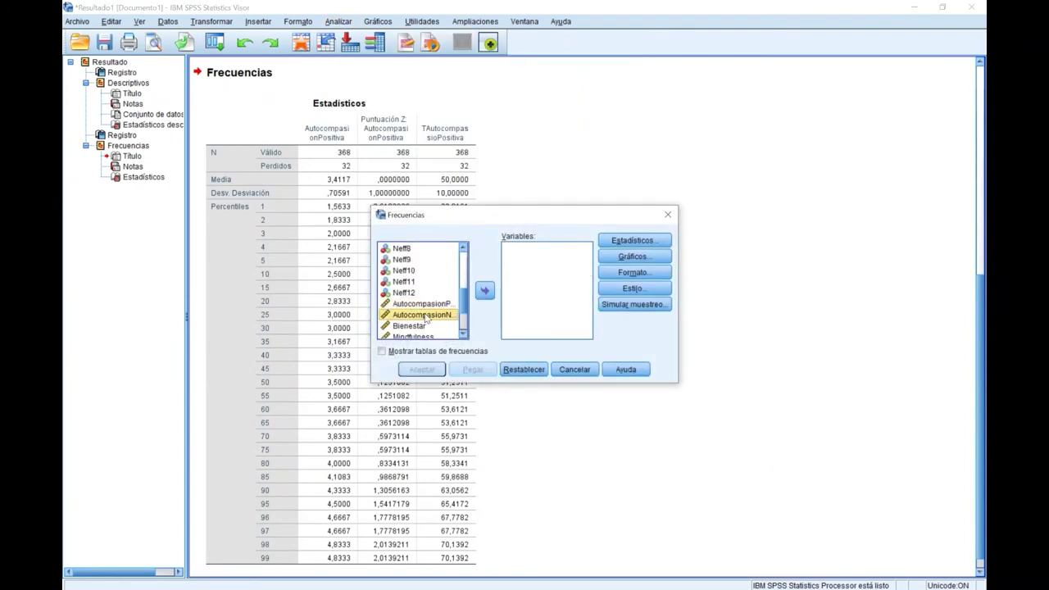
pyautogui.click(484, 291)
pyautogui.scroll(-2, 434, 307)
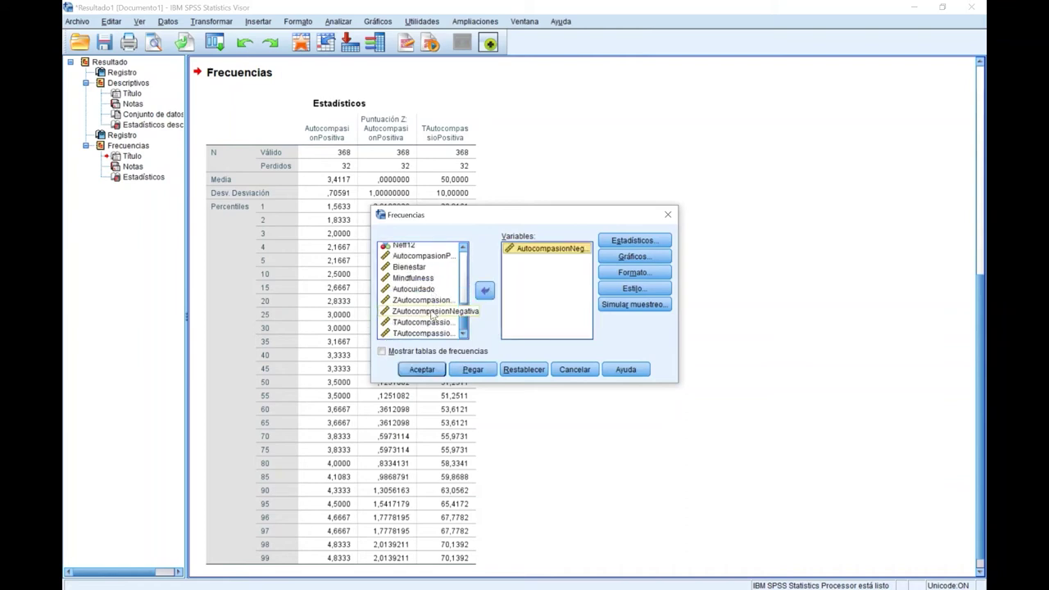
pyautogui.click(432, 313)
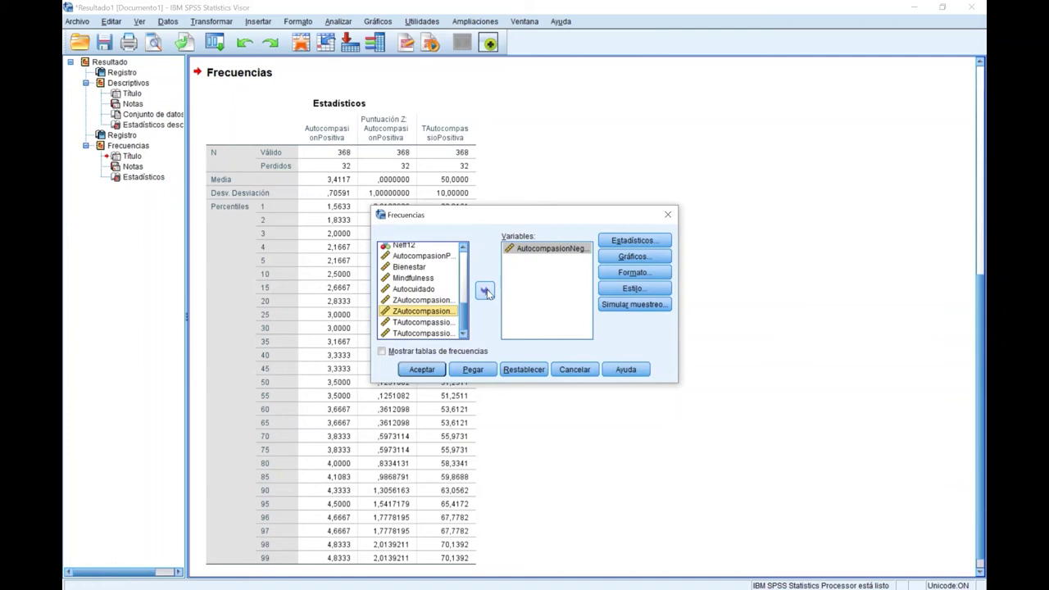
pyautogui.click(486, 292)
pyautogui.click(420, 333)
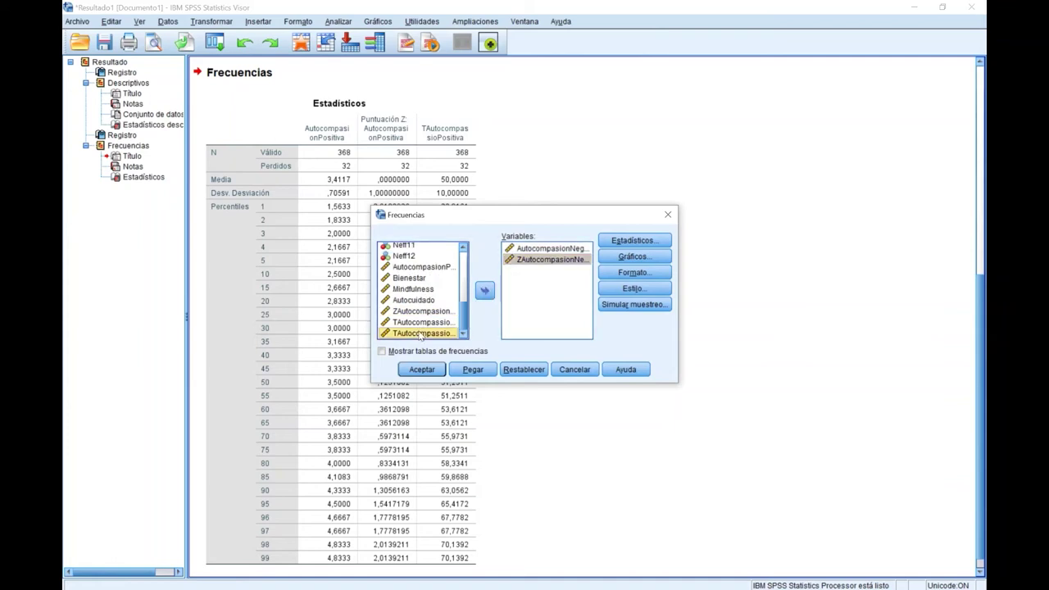
pyautogui.click(485, 292)
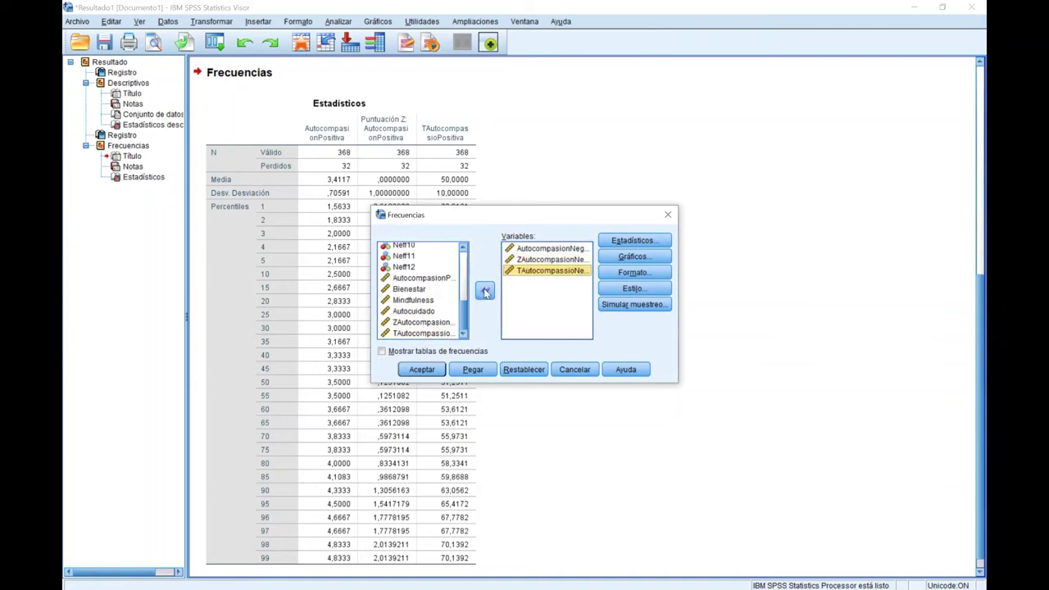
# Check that the percentile list, mean and standard deviation are still requested, and run Frequencies for the negative self-compassion variables
pyautogui.click(631, 241)
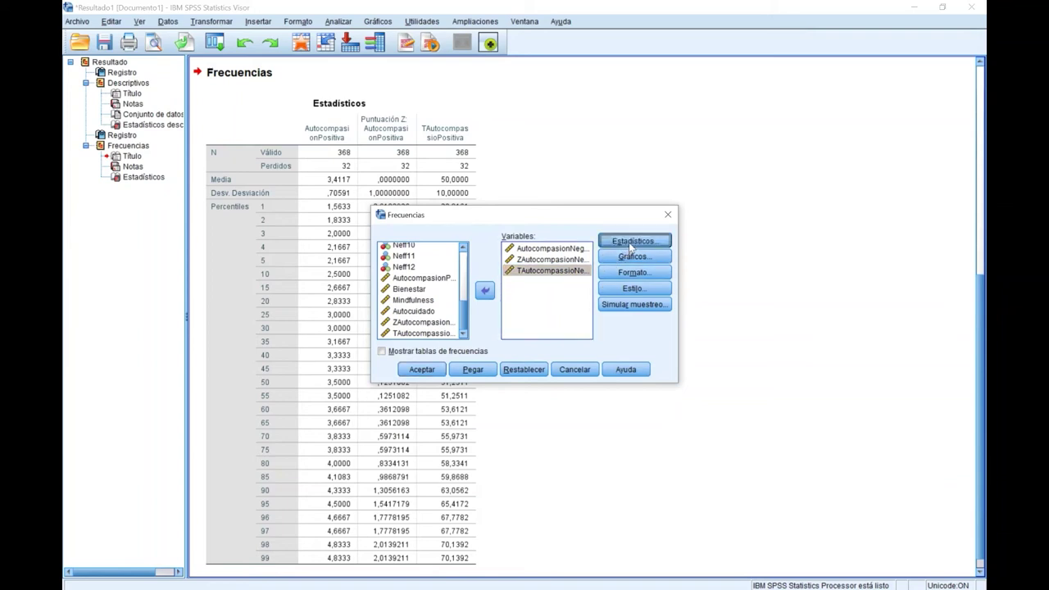
pyautogui.scroll(-1, 483, 278)
pyautogui.scroll(-6, 484, 277)
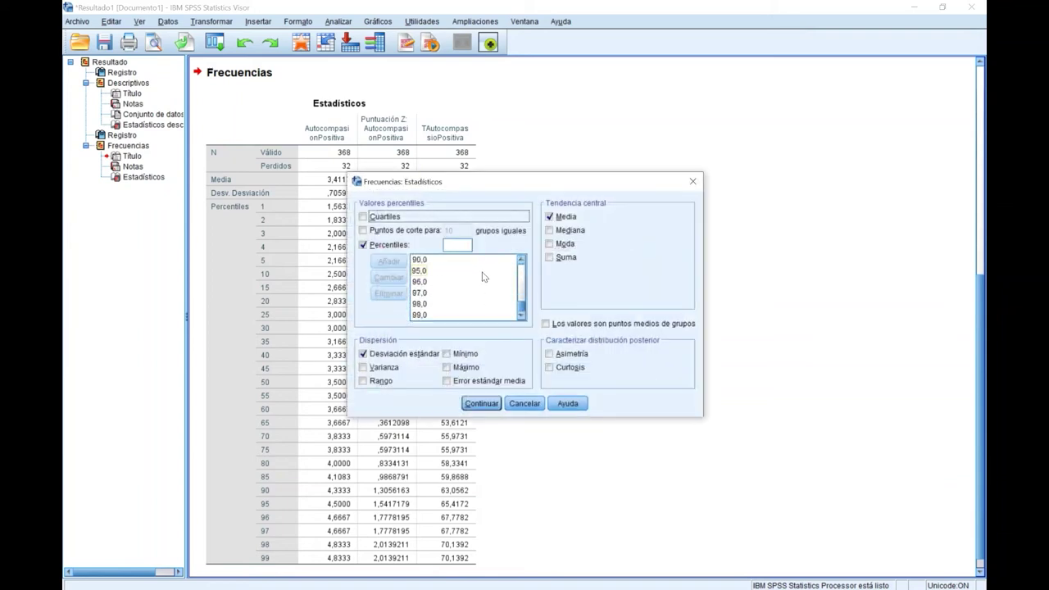
pyautogui.click(480, 403)
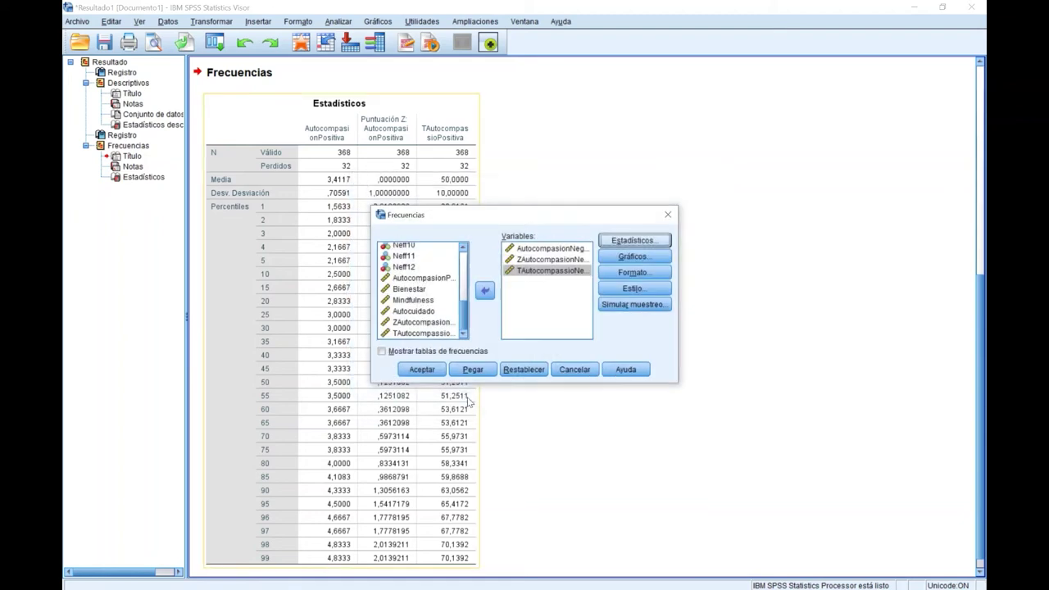
pyautogui.click(422, 369)
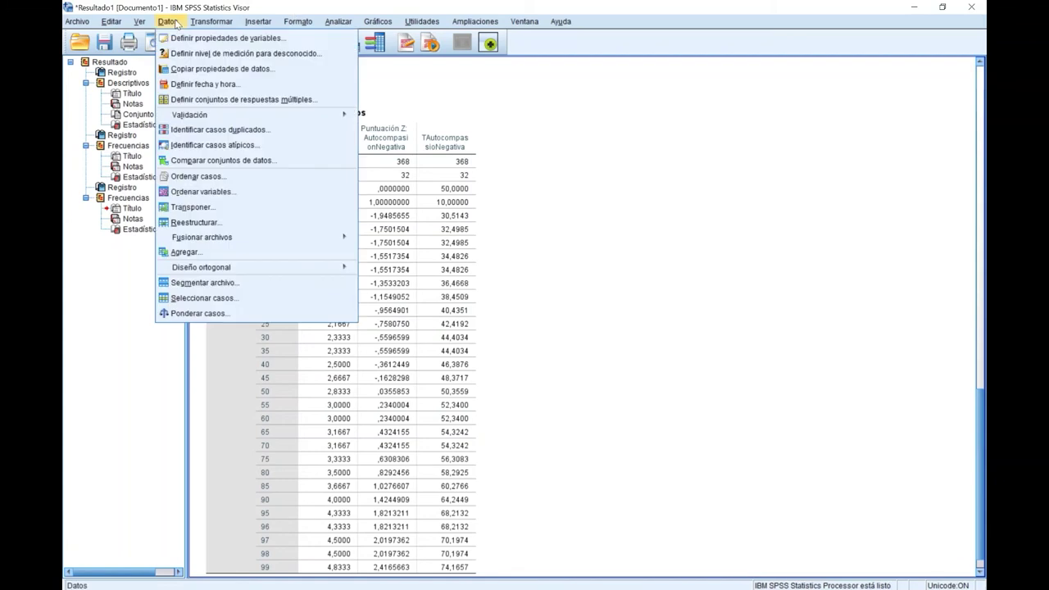
# Split the file by Gènere, organizing the output by groups and sorting the file by the grouping variable
pyautogui.click(221, 283)
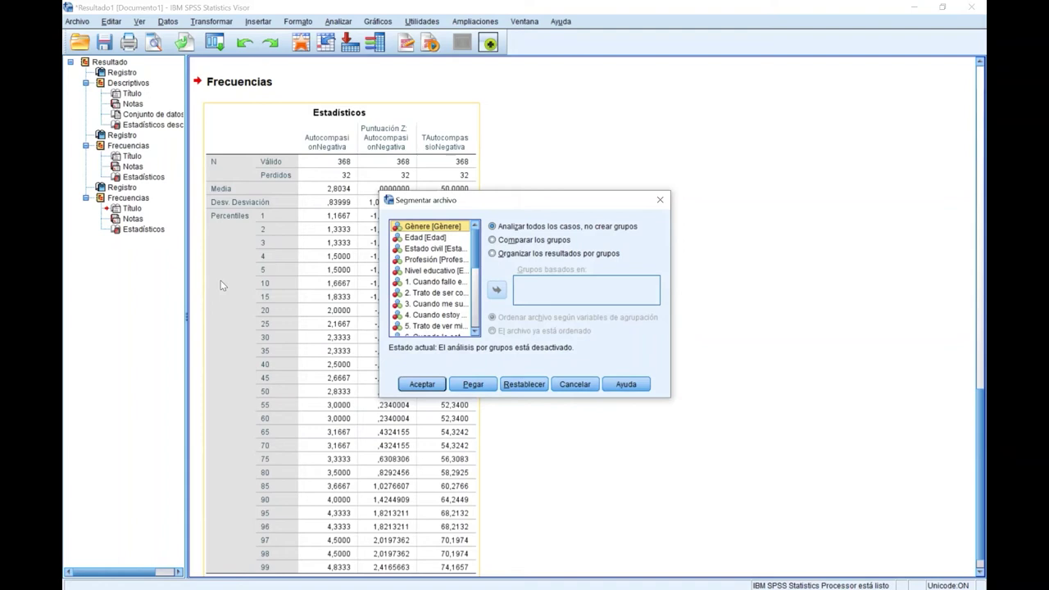
pyautogui.click(499, 254)
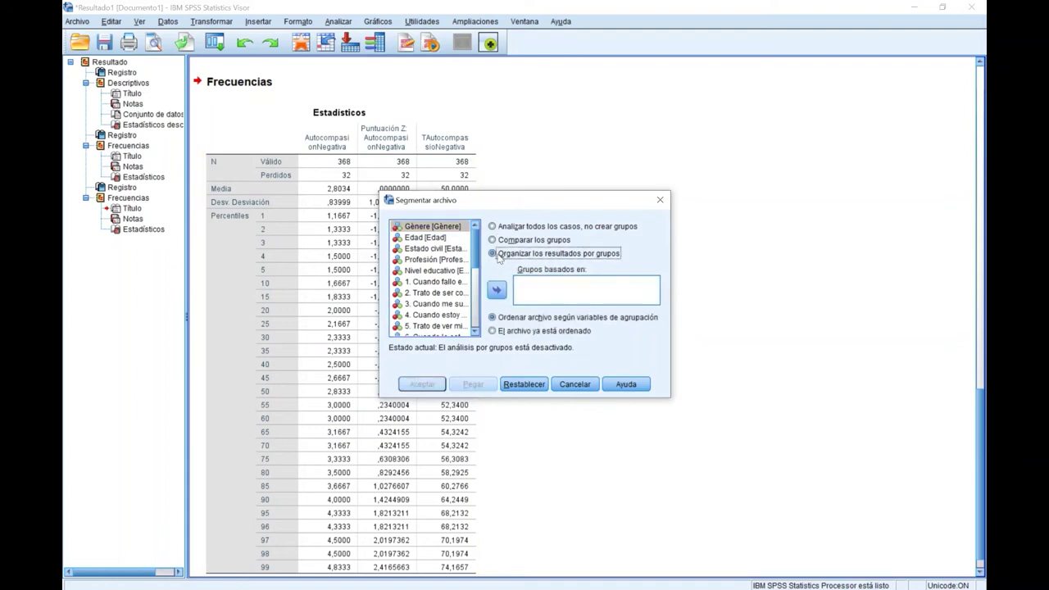
pyautogui.click(497, 291)
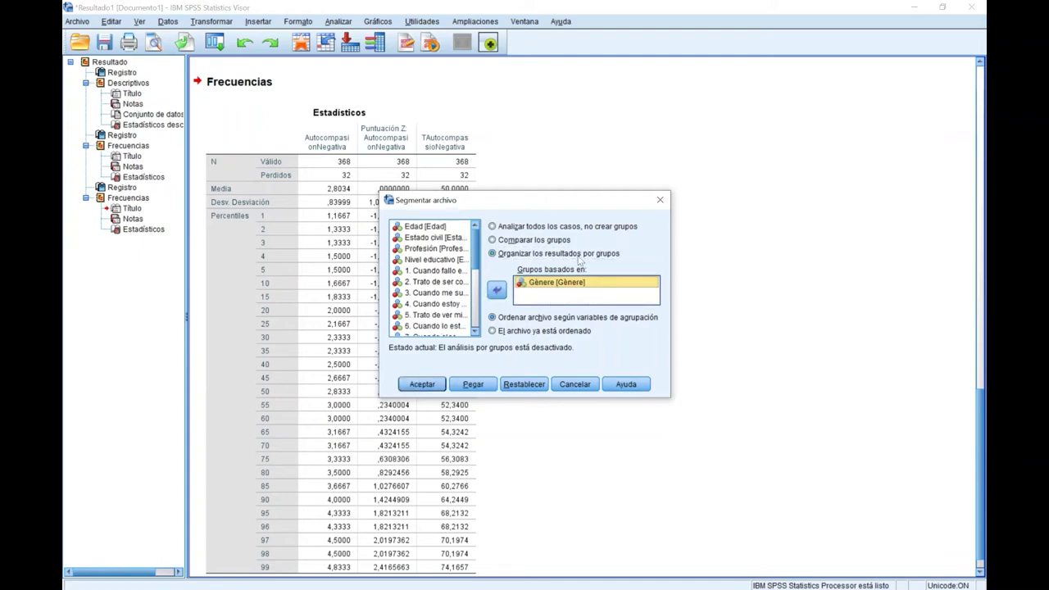
pyautogui.click(422, 384)
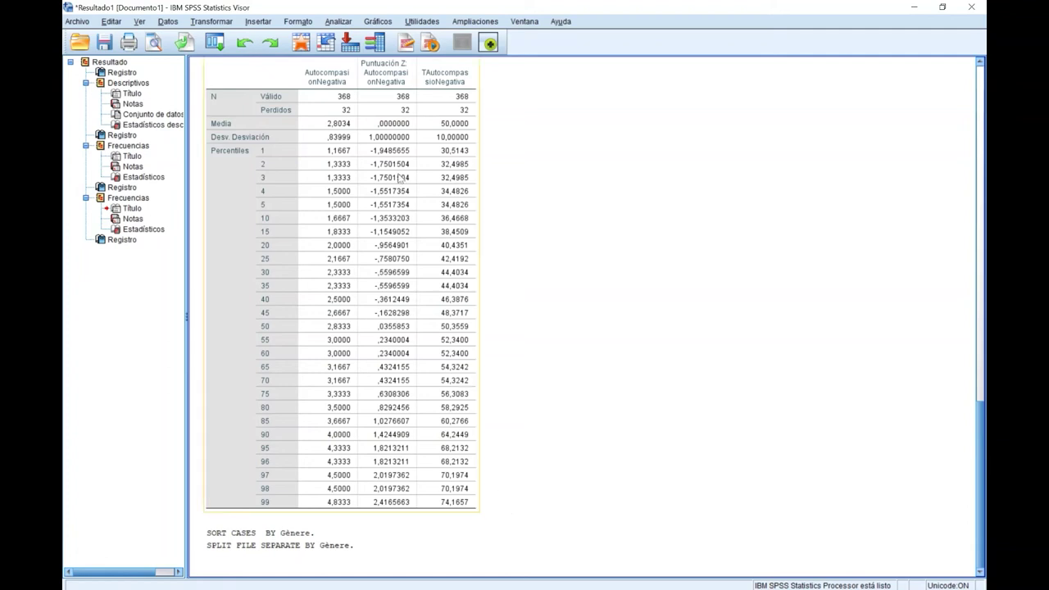
pyautogui.click(337, 21)
pyautogui.moveTo(362, 41)
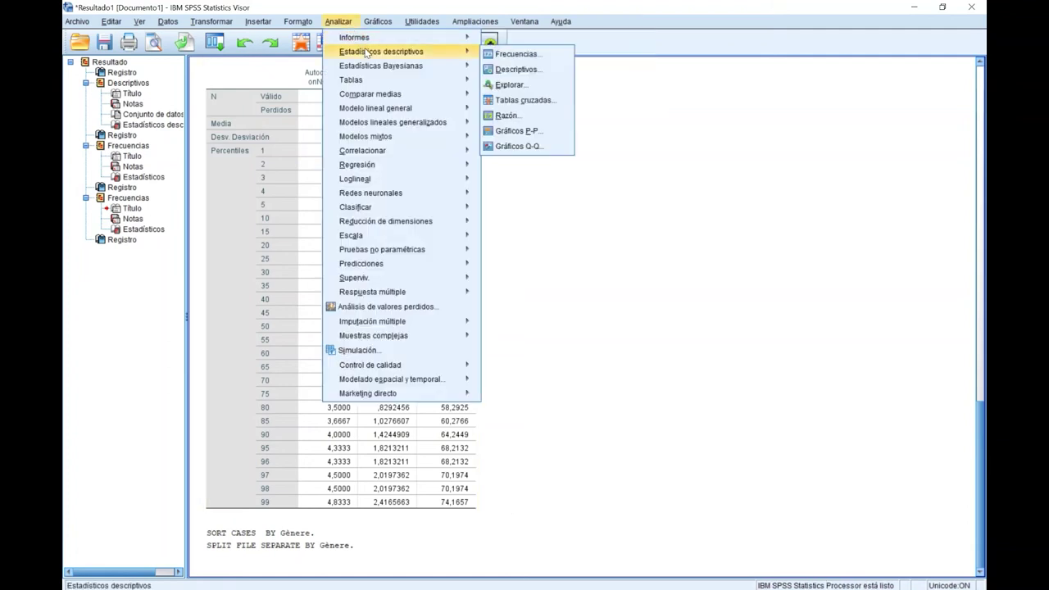
pyautogui.click(525, 69)
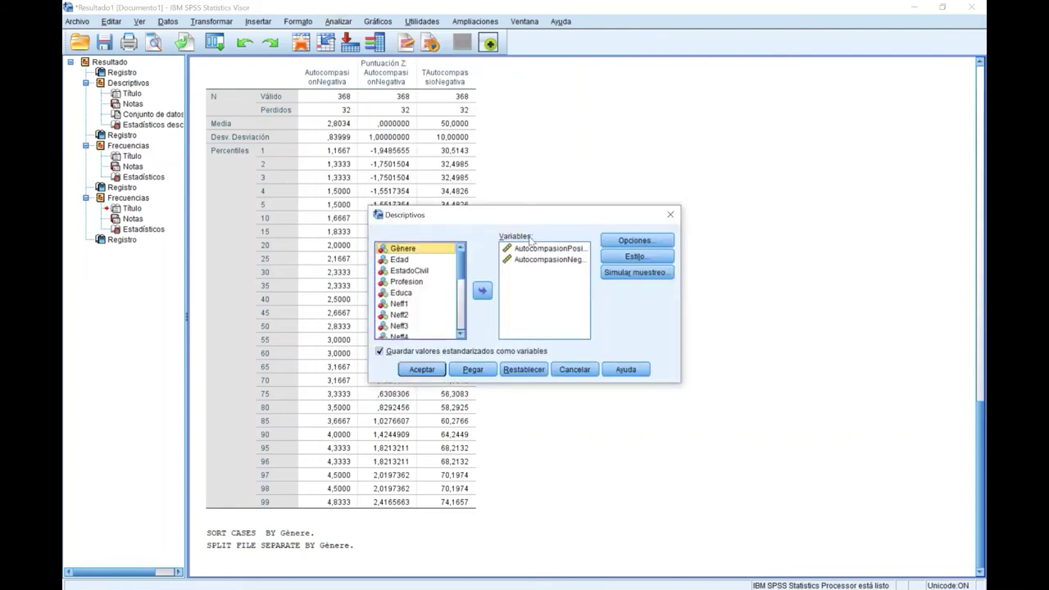
pyautogui.click(532, 260)
pyautogui.keyDown('shift'); pyautogui.click(529, 249); pyautogui.keyUp('shift')
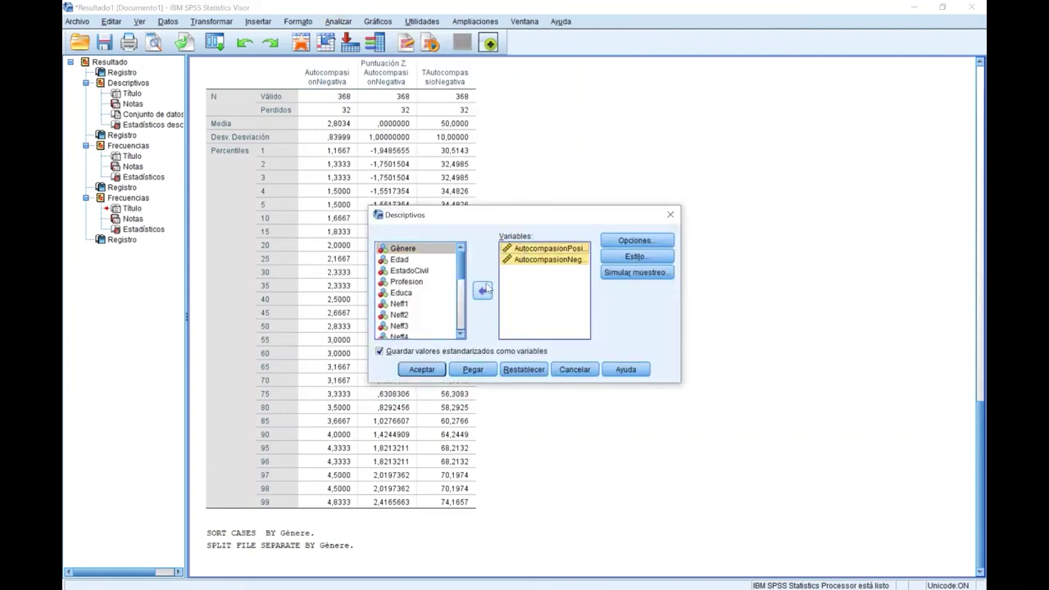
pyautogui.click(481, 290)
pyautogui.scroll(-2, 435, 293)
pyautogui.click(429, 276)
pyautogui.click(482, 290)
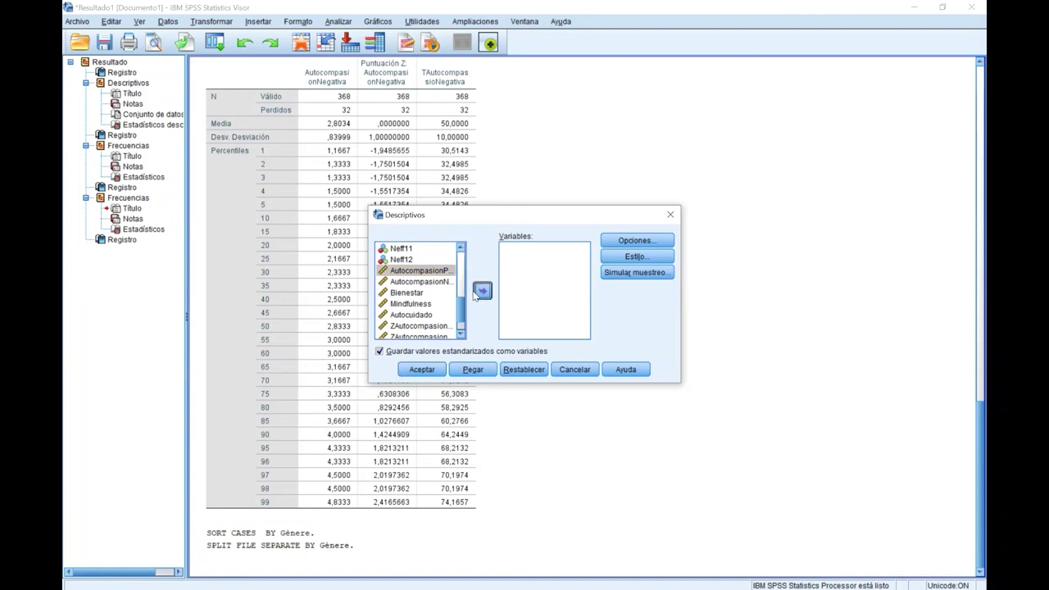
pyautogui.click(670, 214)
# Reopen the Frequencies analysis and remove the three negative self-compassion variables from it
pyautogui.click(338, 21)
pyautogui.moveTo(381, 51)
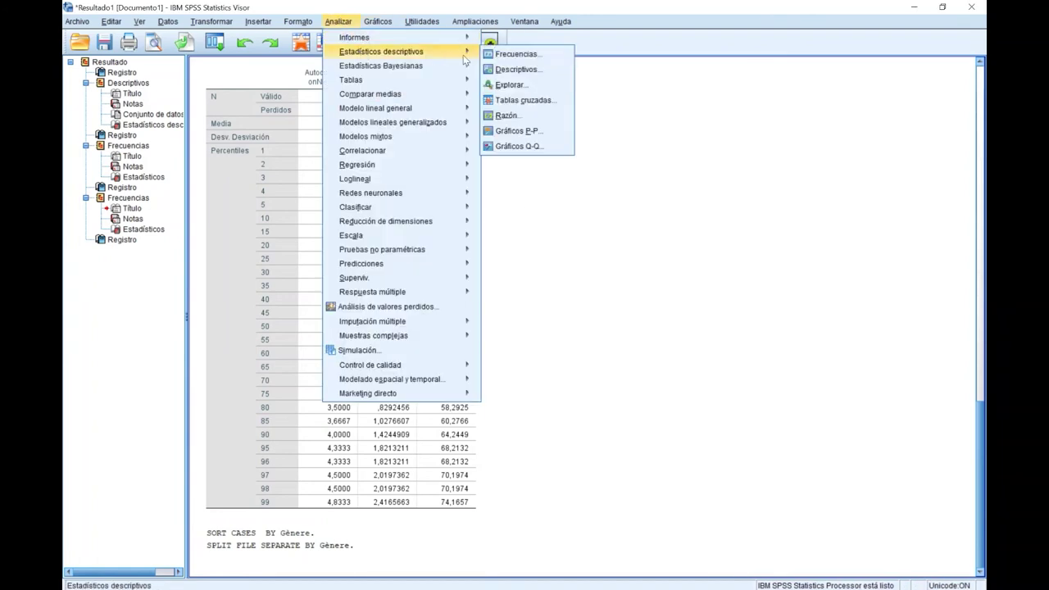
pyautogui.click(529, 51)
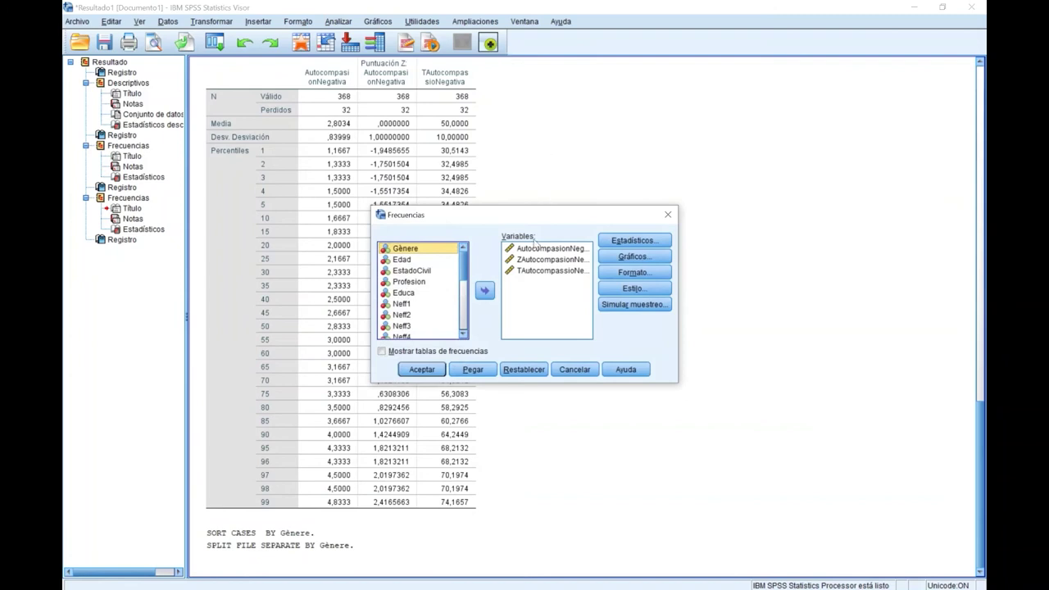
pyautogui.click(527, 269)
pyautogui.keyDown('shift'); pyautogui.click(529, 248); pyautogui.keyUp('shift')
pyautogui.click(484, 290)
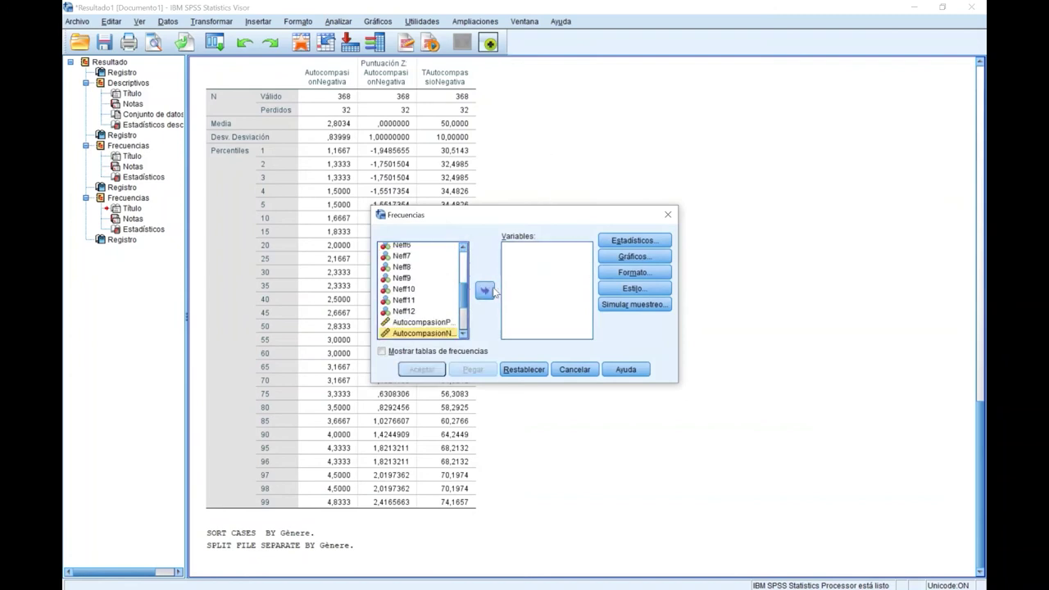
# Add AutocompasionPositiva, ZAutocompasionPositiva and TAutocompassioPositiva to the Frequencies analysis variables
pyautogui.scroll(-1, 457, 291)
pyautogui.click(411, 259)
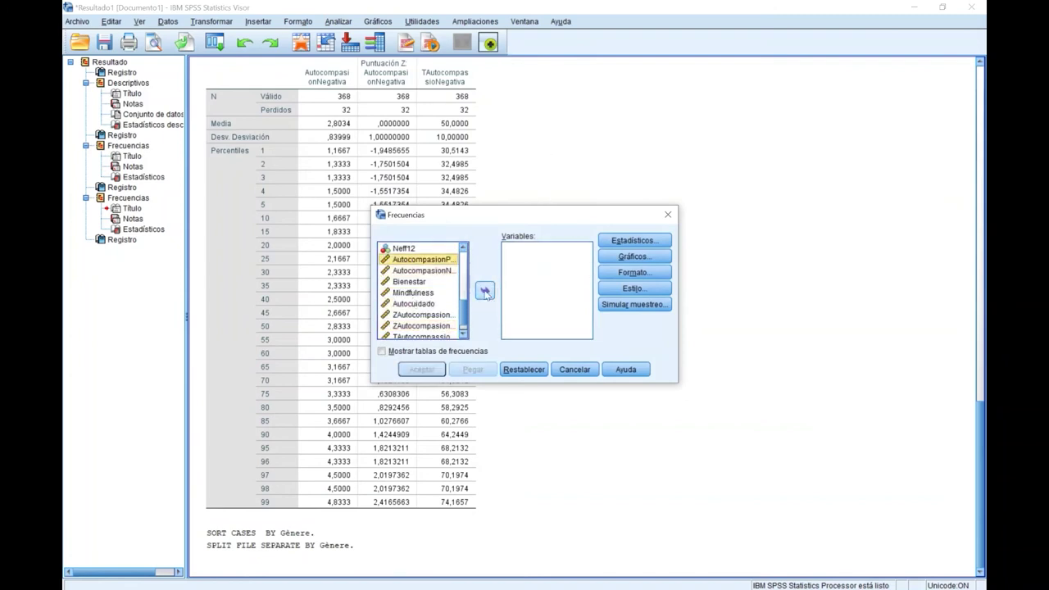
pyautogui.click(484, 290)
pyautogui.click(422, 304)
pyautogui.click(483, 292)
pyautogui.click(426, 325)
pyautogui.click(484, 290)
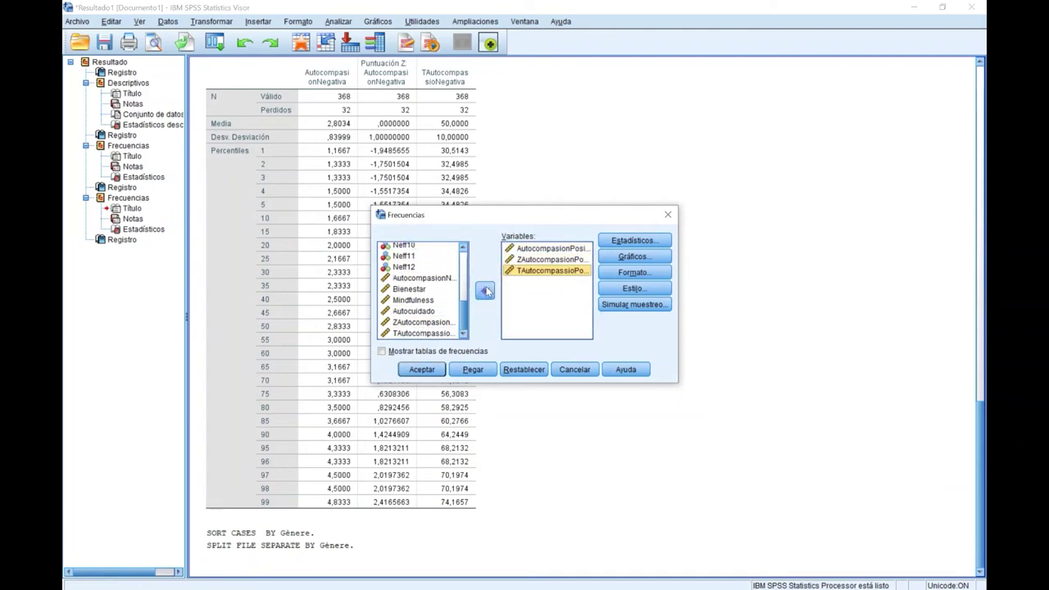
# Review the requested percentiles, mean and standard deviation, and run Frequencies by gender for the positive self-compassion variables
pyautogui.click(627, 240)
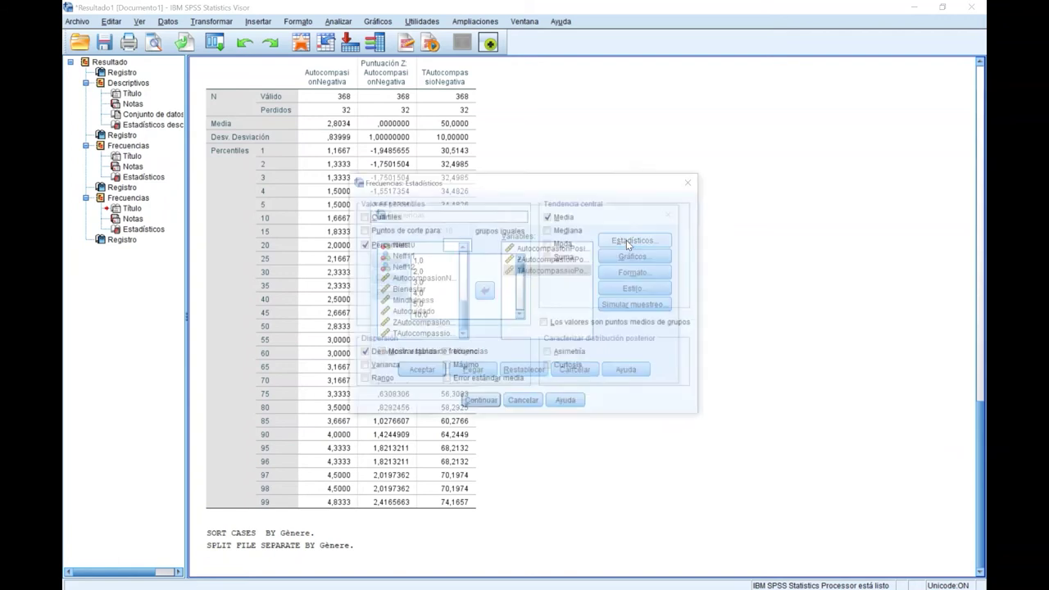
pyautogui.scroll(-6, 445, 284)
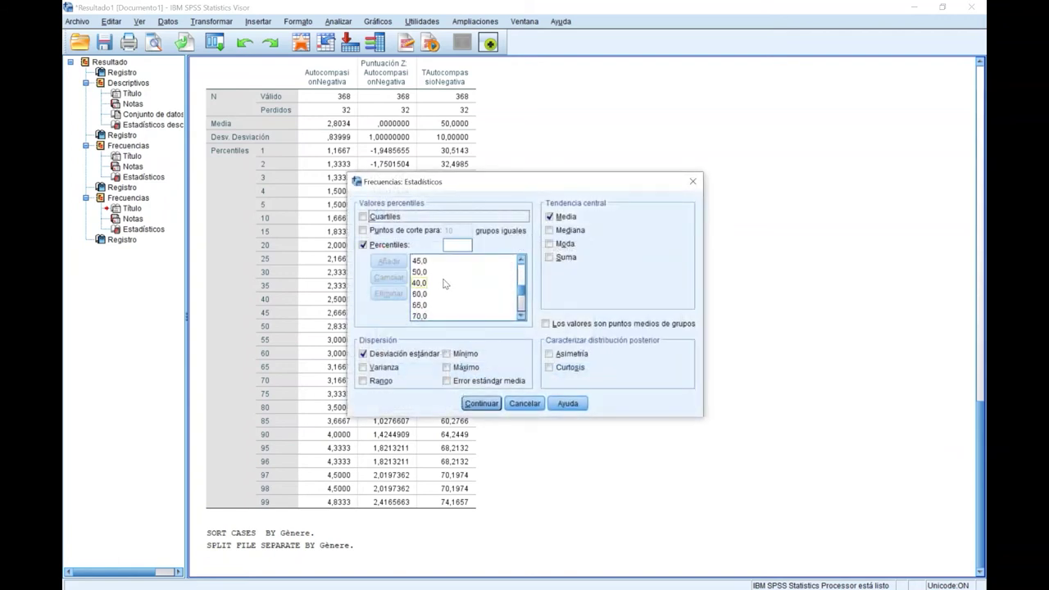
pyautogui.scroll(-1, 445, 283)
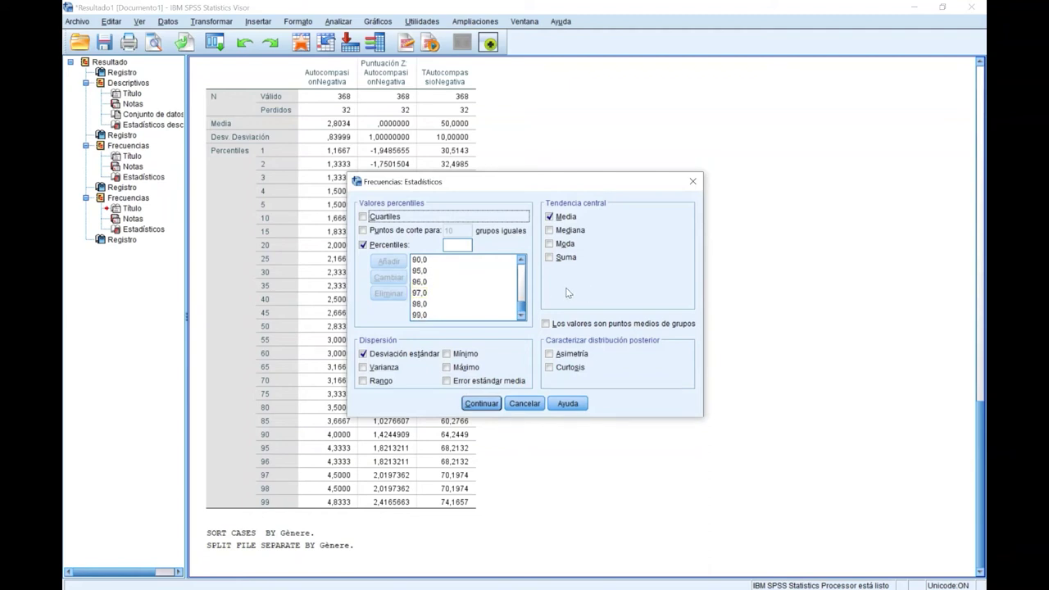
pyautogui.click(480, 404)
pyautogui.click(421, 370)
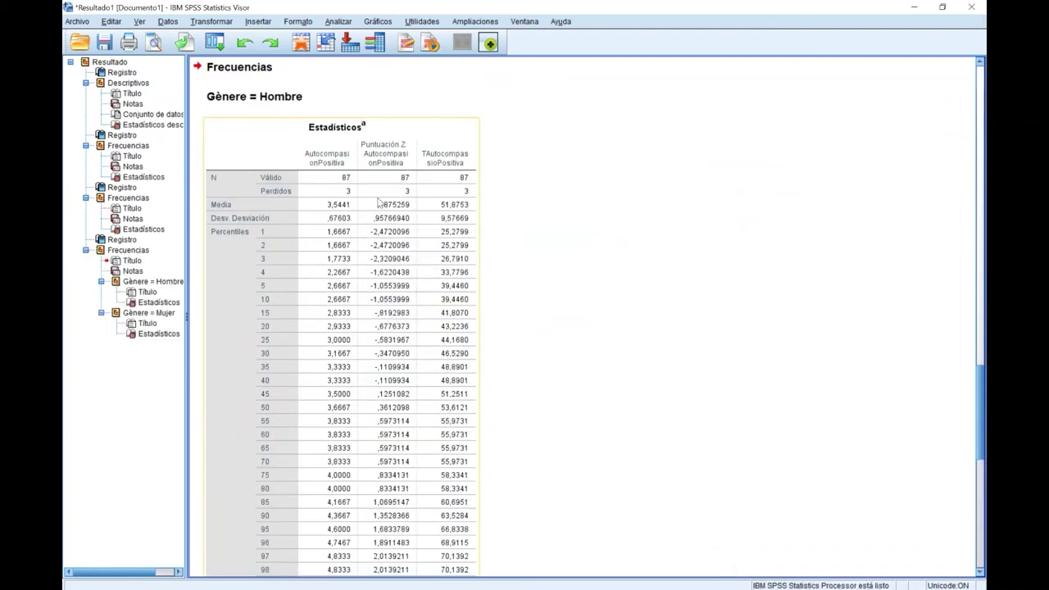
# Reopen the Frequencies analysis and clear the three positive self-compassion variables from its variable list
pyautogui.click(341, 22)
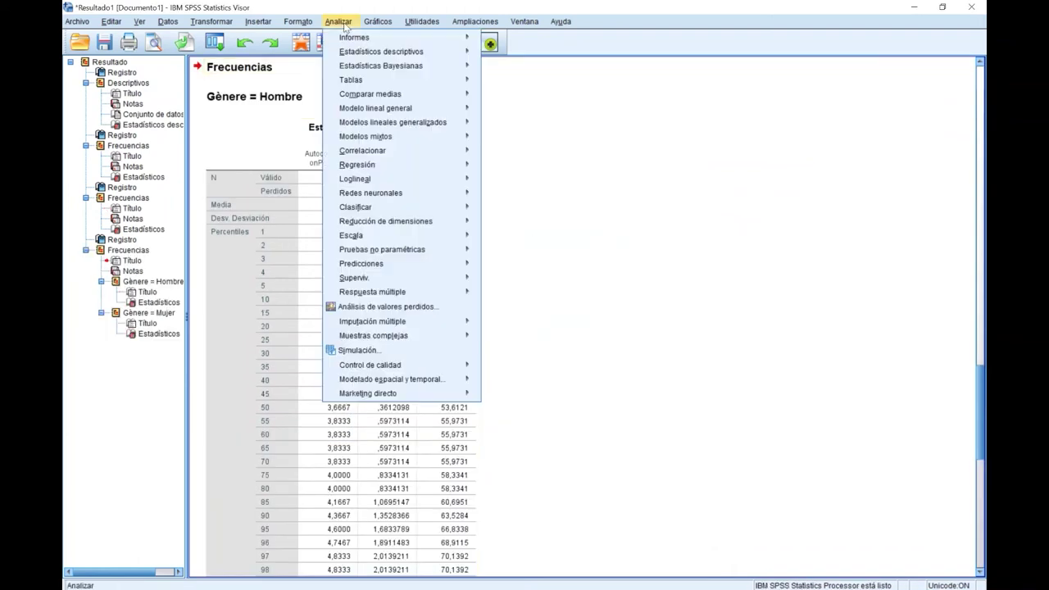
pyautogui.moveTo(410, 51)
pyautogui.click(509, 53)
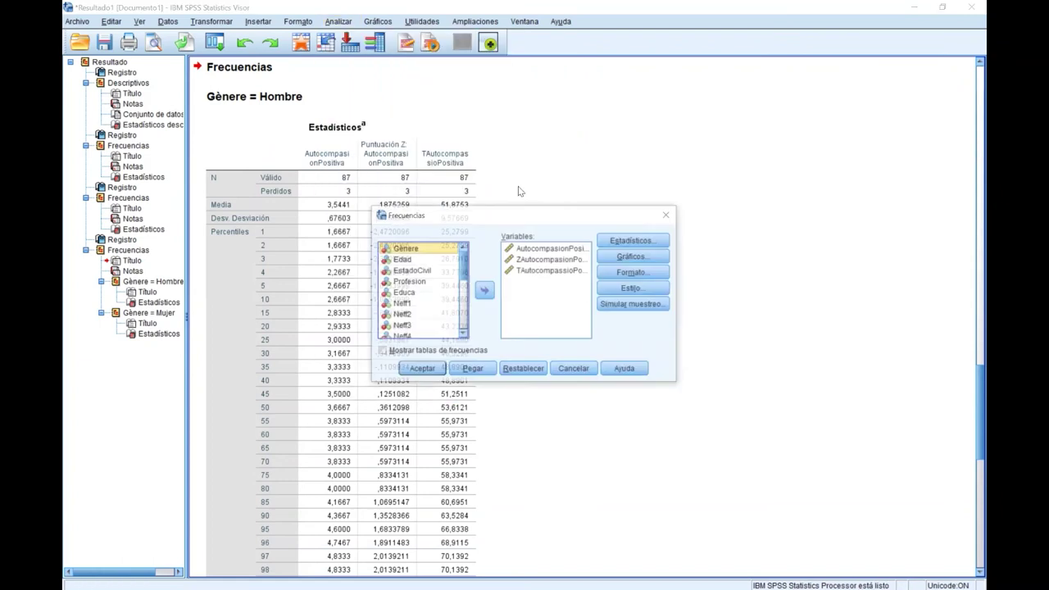
pyautogui.click(524, 270)
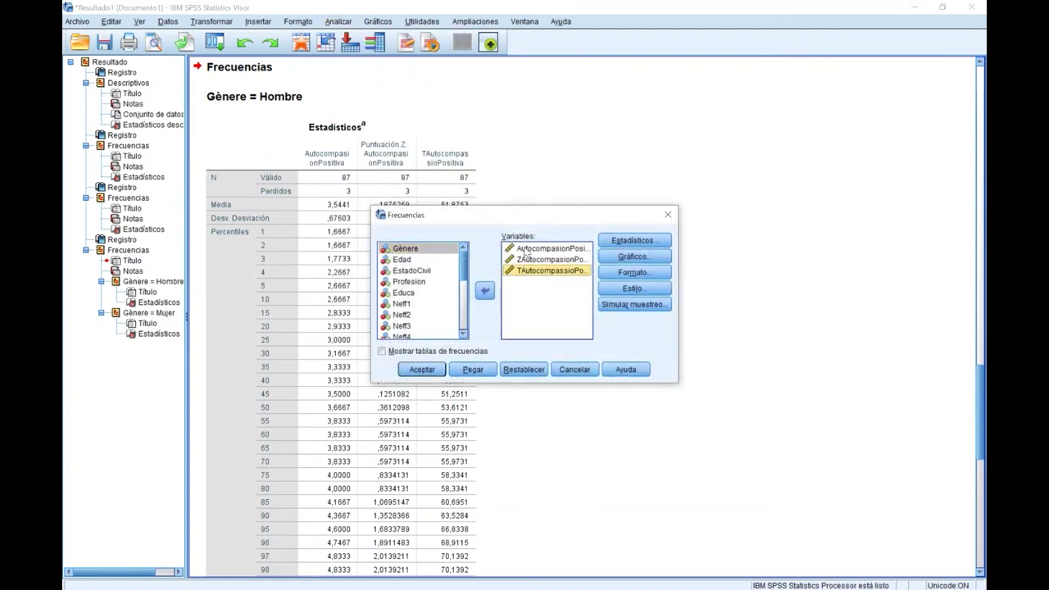
pyautogui.keyDown('shift'); pyautogui.click(524, 249); pyautogui.keyUp('shift')
pyautogui.click(485, 290)
# Put the raw, Z and T negative self-compassion variables into the gender-split Frequencies analysis
pyautogui.scroll(-2, 415, 304)
pyautogui.click(421, 281)
pyautogui.click(484, 290)
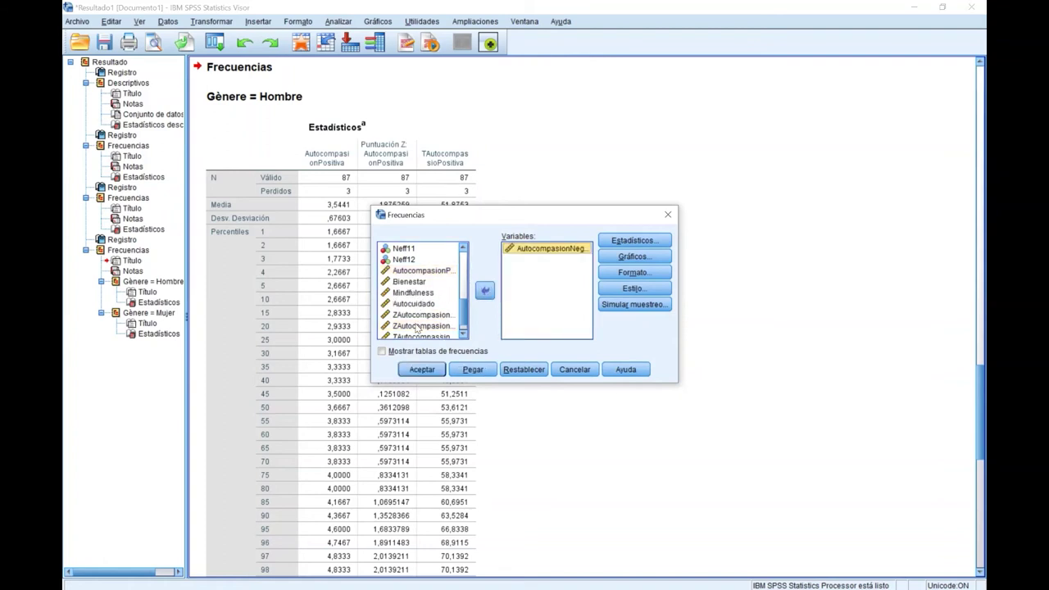
pyautogui.doubleClick(418, 325)
pyautogui.click(419, 325)
pyautogui.click(485, 291)
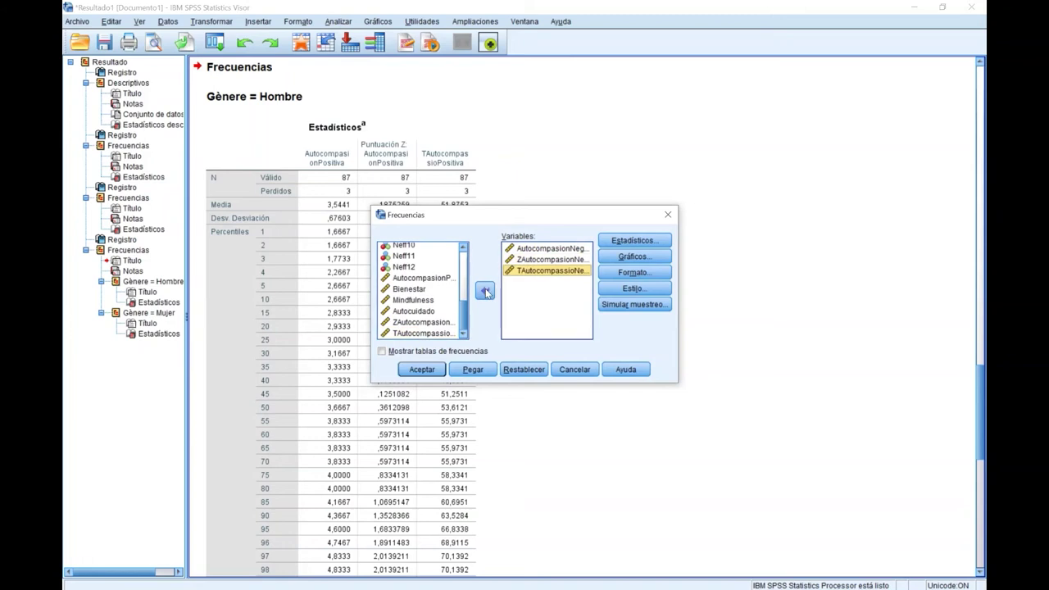
# Keep the same percentiles, mean and standard deviation, run Frequencies by gender for the negative variables, and look over the output
pyautogui.click(635, 240)
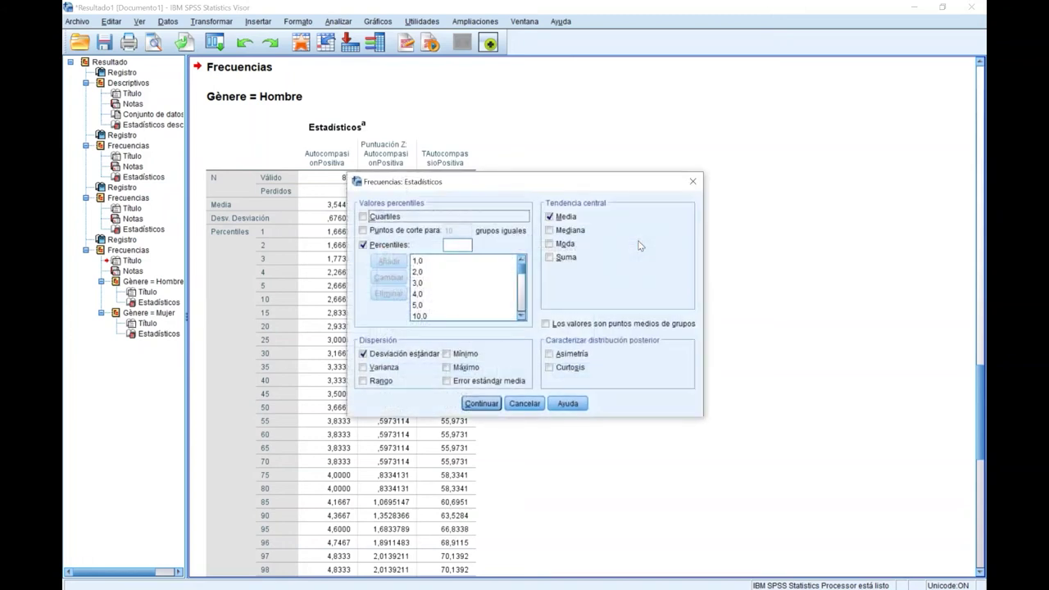
pyautogui.scroll(-1, 473, 267)
pyautogui.scroll(-6, 474, 266)
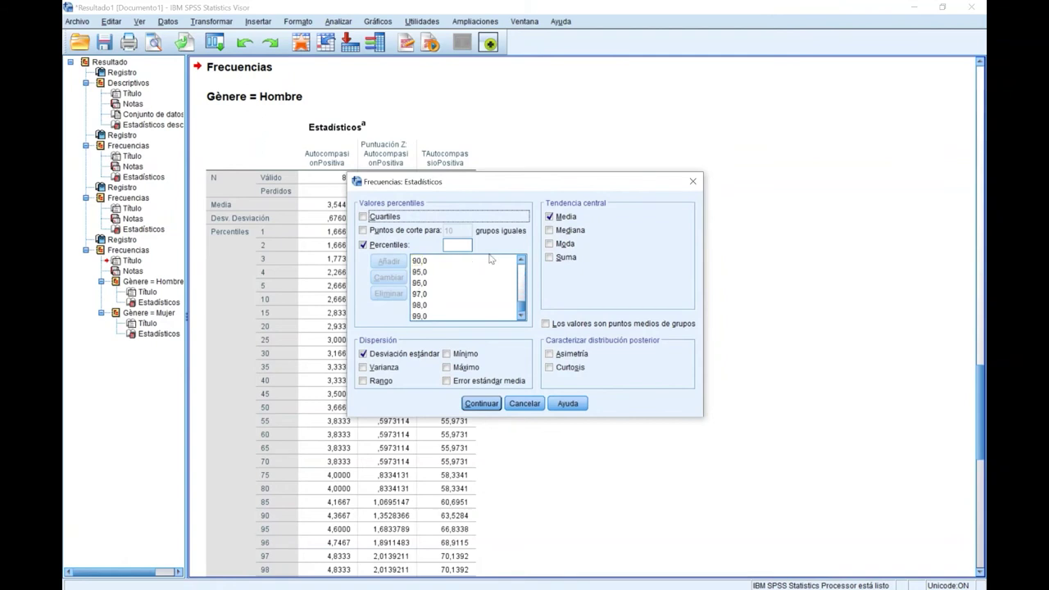
pyautogui.click(481, 405)
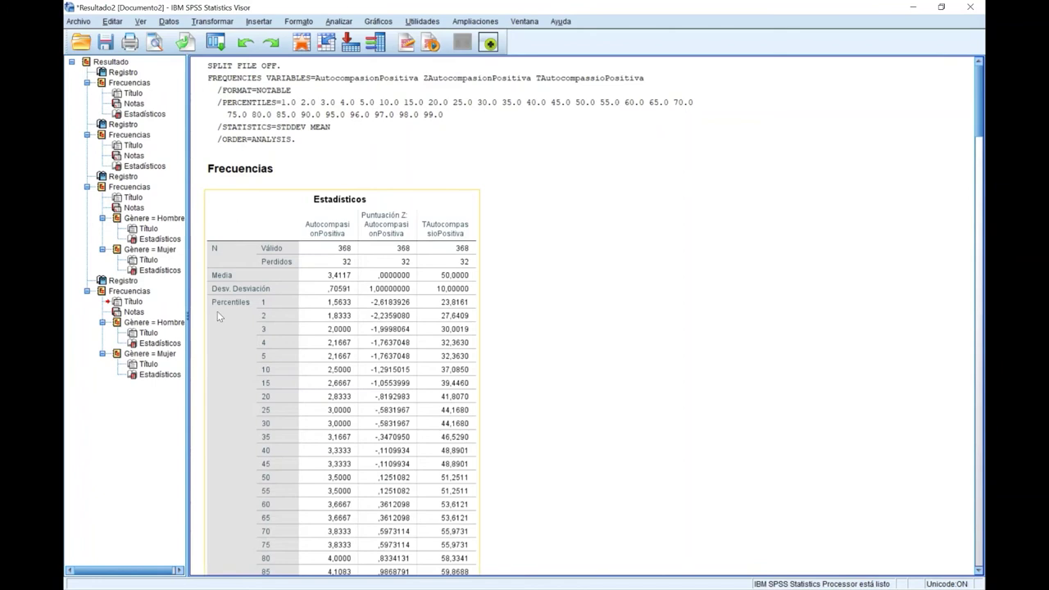
pyautogui.scroll(-5, 276, 363)
pyautogui.scroll(5, 267, 437)
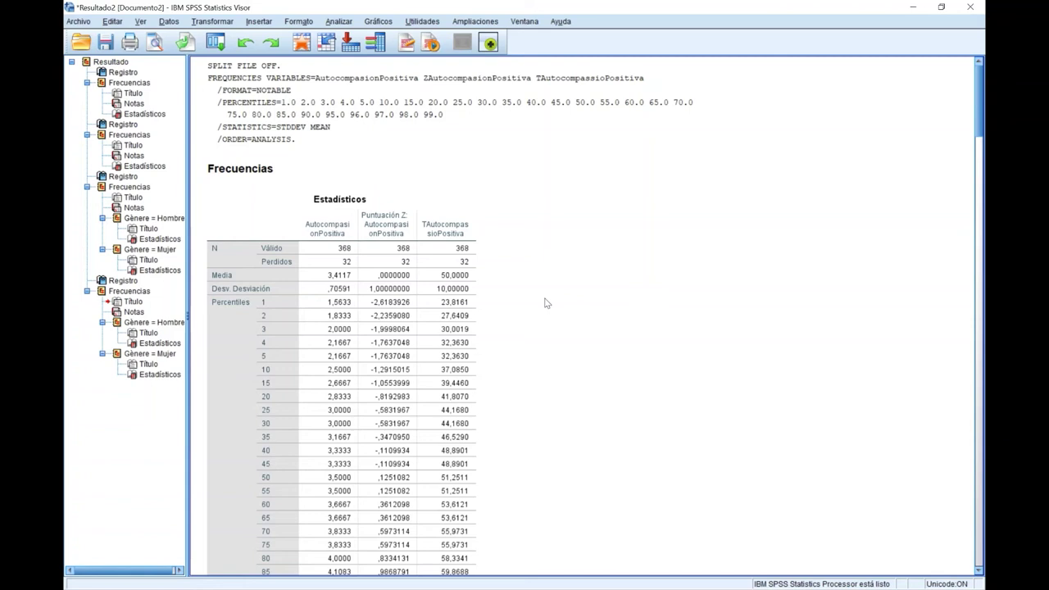
# Examine the whole-sample percentiles, means and standard deviations for the raw, Z and T scores of positive and negative self-compassion
pyautogui.scroll(-1, 546, 303)
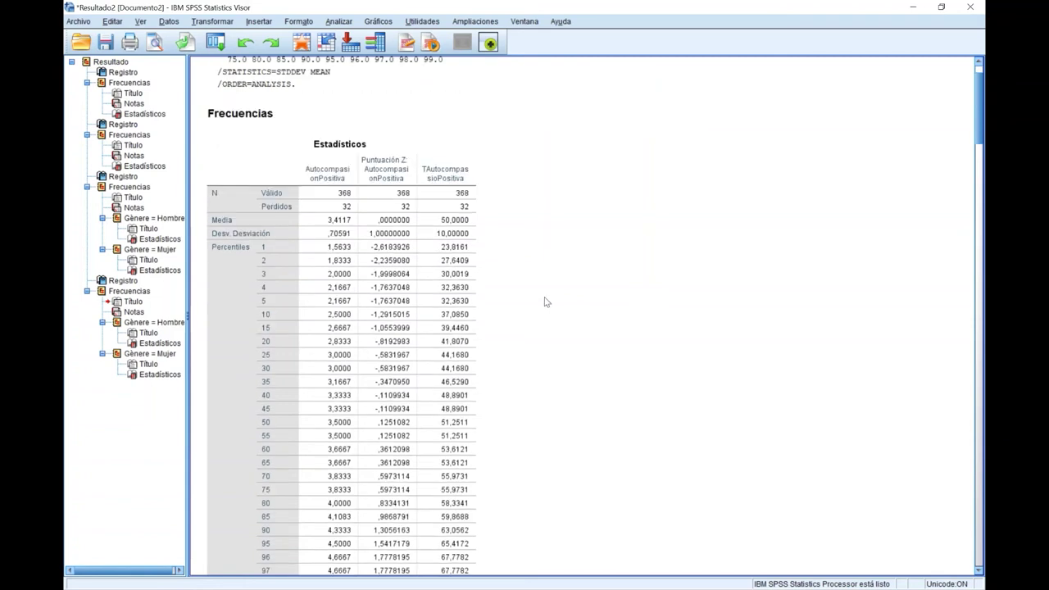
pyautogui.scroll(-7, 546, 302)
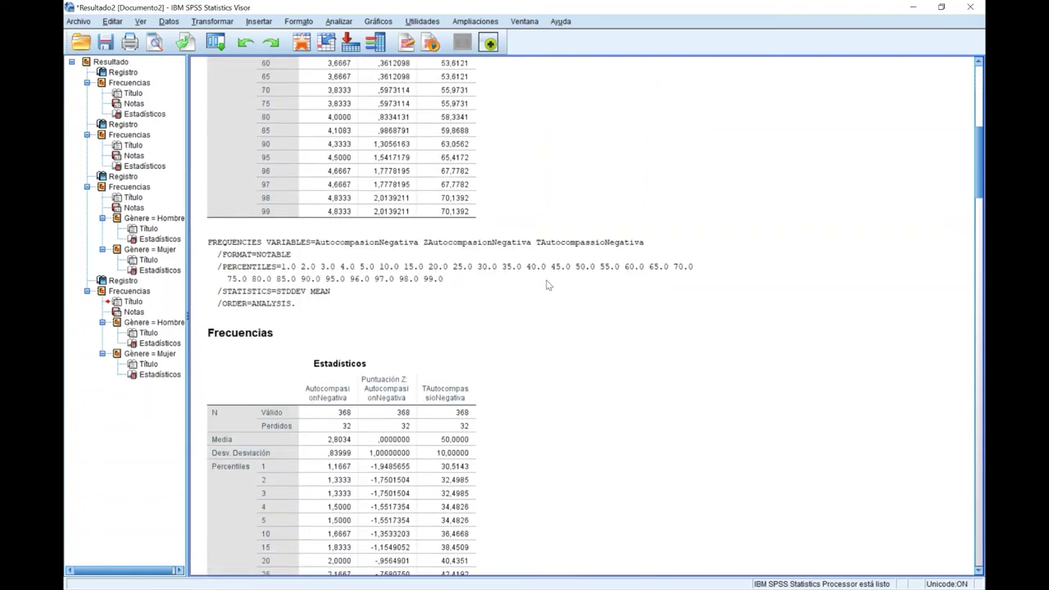
pyautogui.scroll(-4, 547, 284)
pyautogui.click(434, 218)
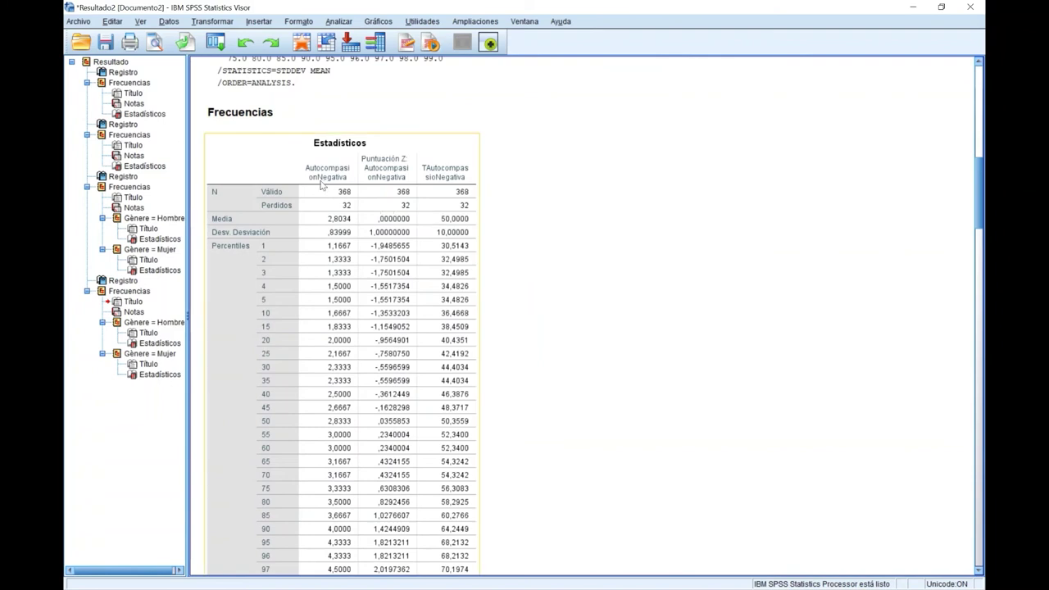
pyautogui.click(495, 188)
pyautogui.scroll(-11, 564, 208)
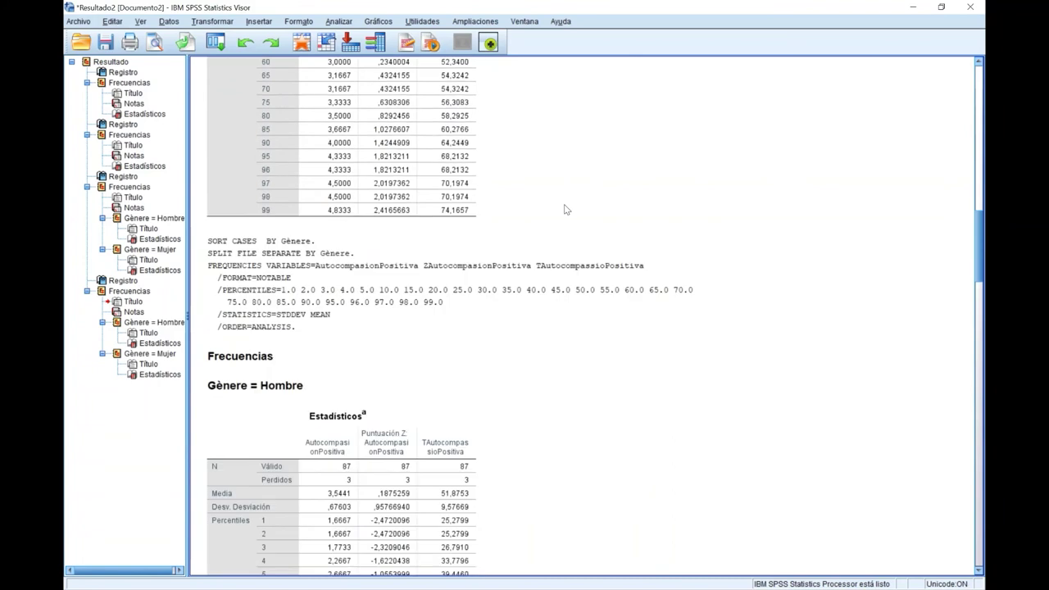
# Compare the men's and women's percentile tables for the raw, Z and T positive self-compassion scores
pyautogui.scroll(-1, 563, 209)
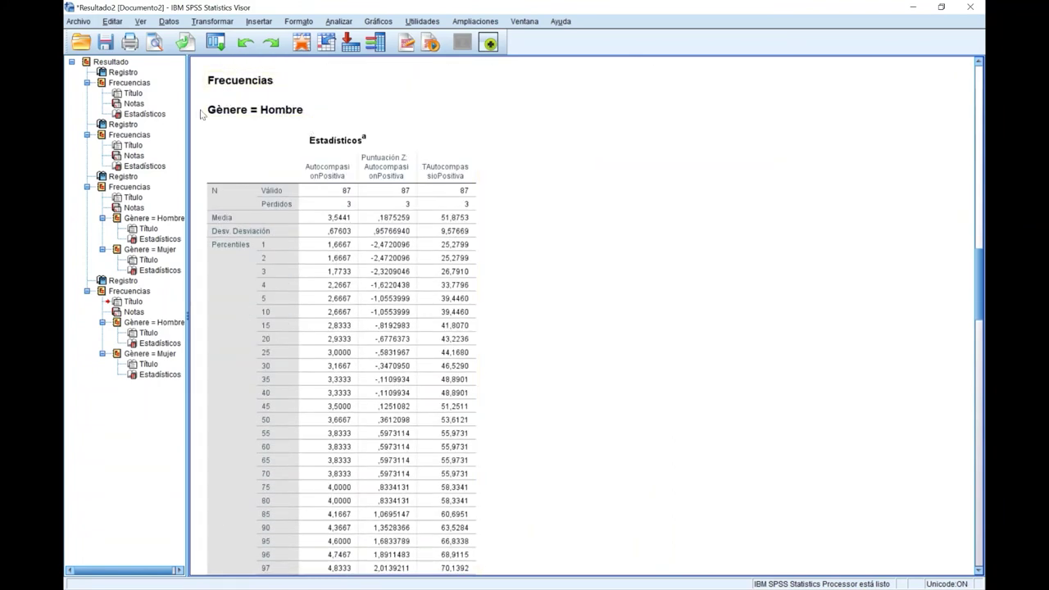
pyautogui.scroll(-6, 213, 246)
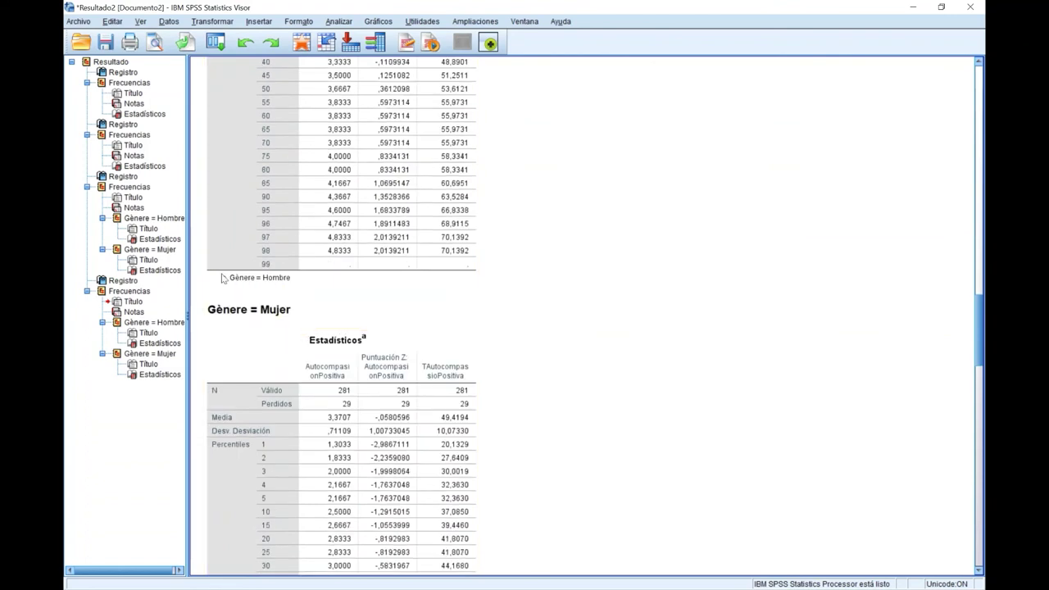
pyautogui.scroll(6, 270, 299)
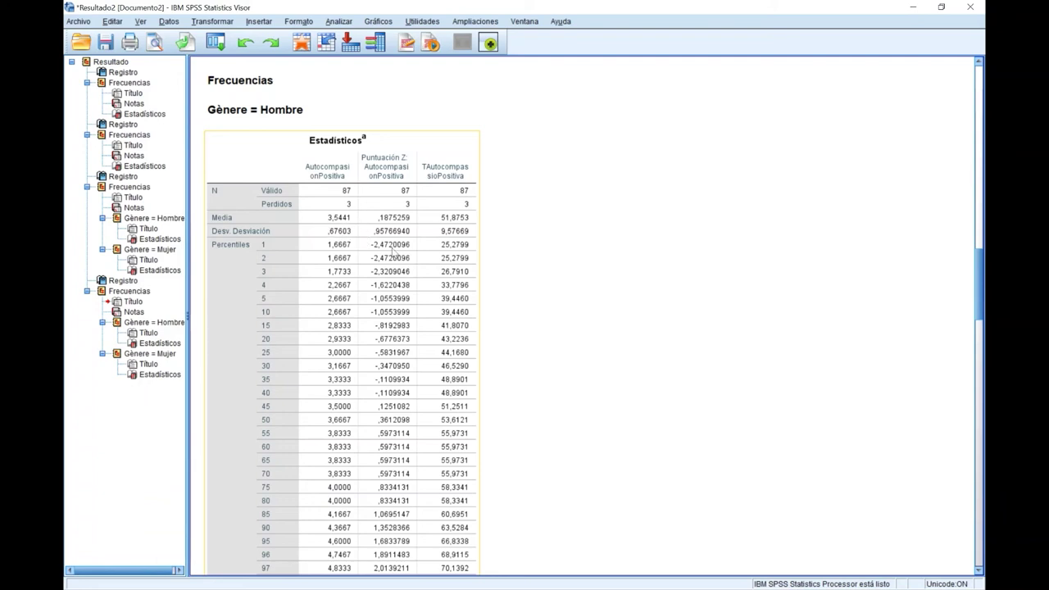
pyautogui.scroll(-10, 401, 256)
pyautogui.scroll(-4, 378, 291)
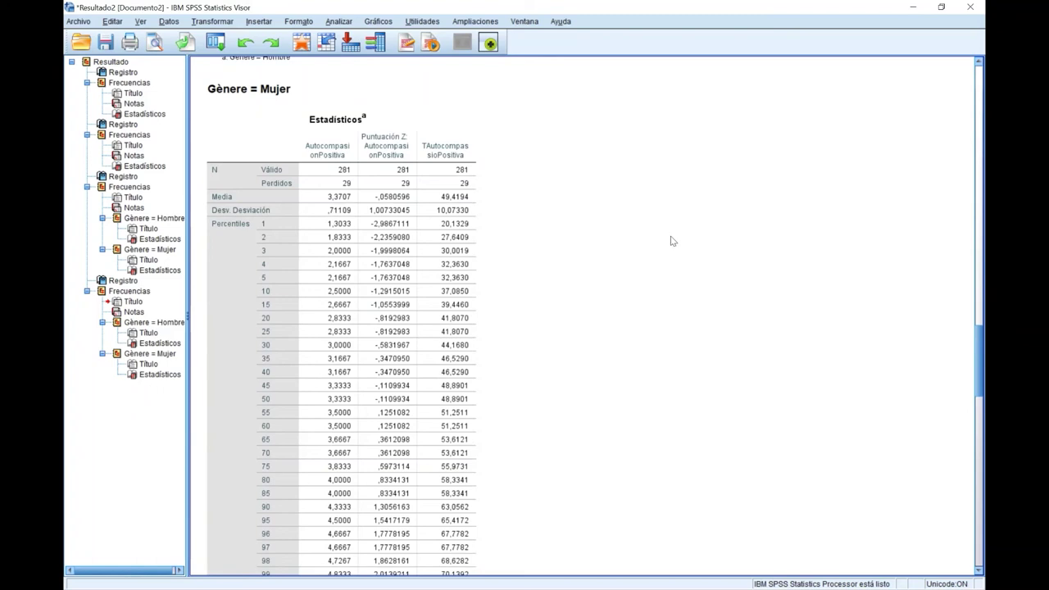
pyautogui.scroll(-10, 670, 240)
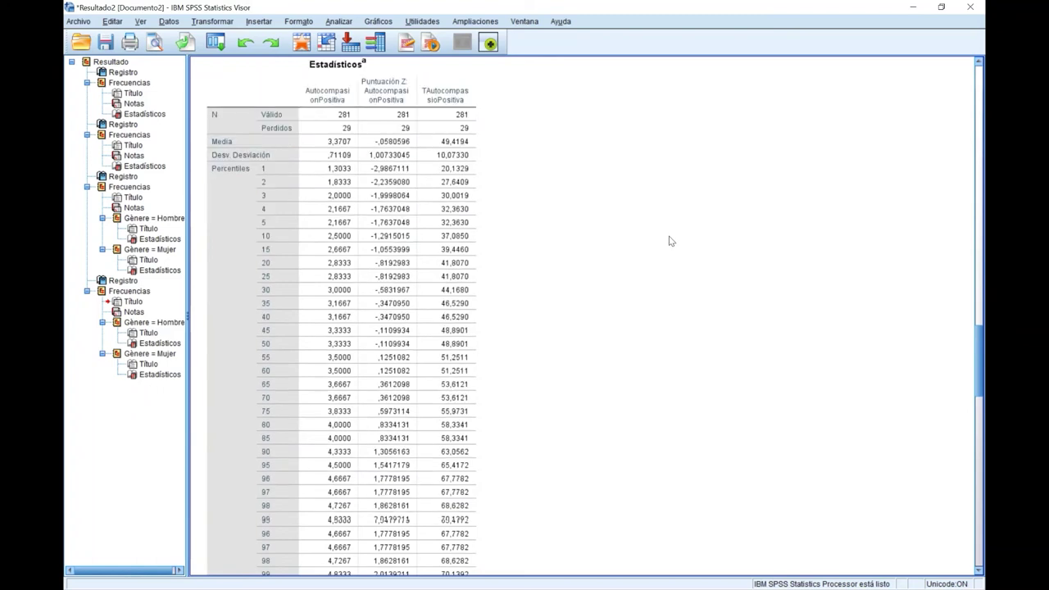
# Examine the men's and women's percentile tables for the raw, Z and T negative self-compassion scores
pyautogui.scroll(-3, 668, 238)
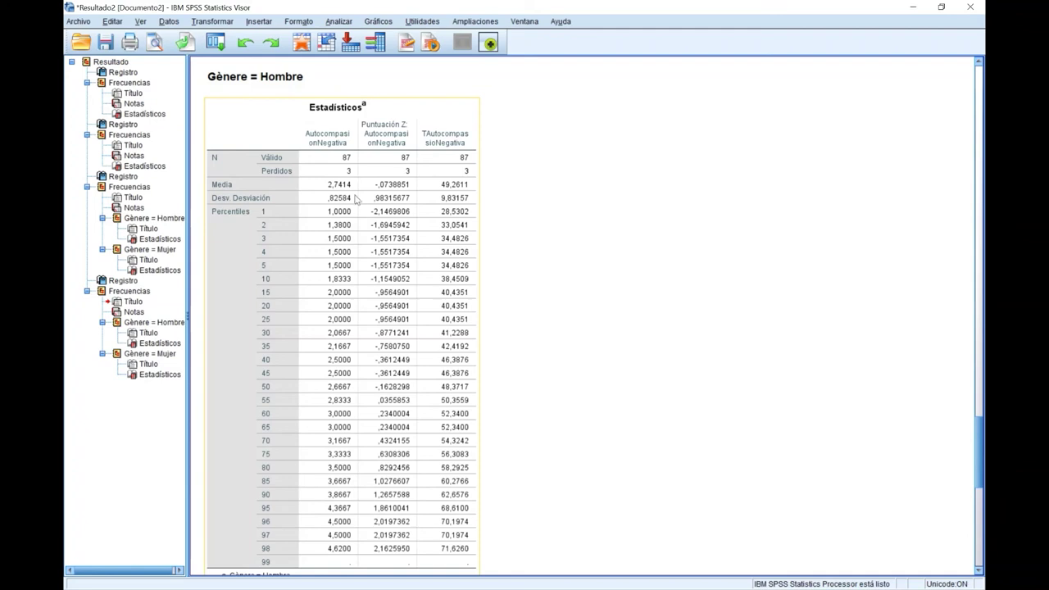
pyautogui.scroll(-10, 353, 203)
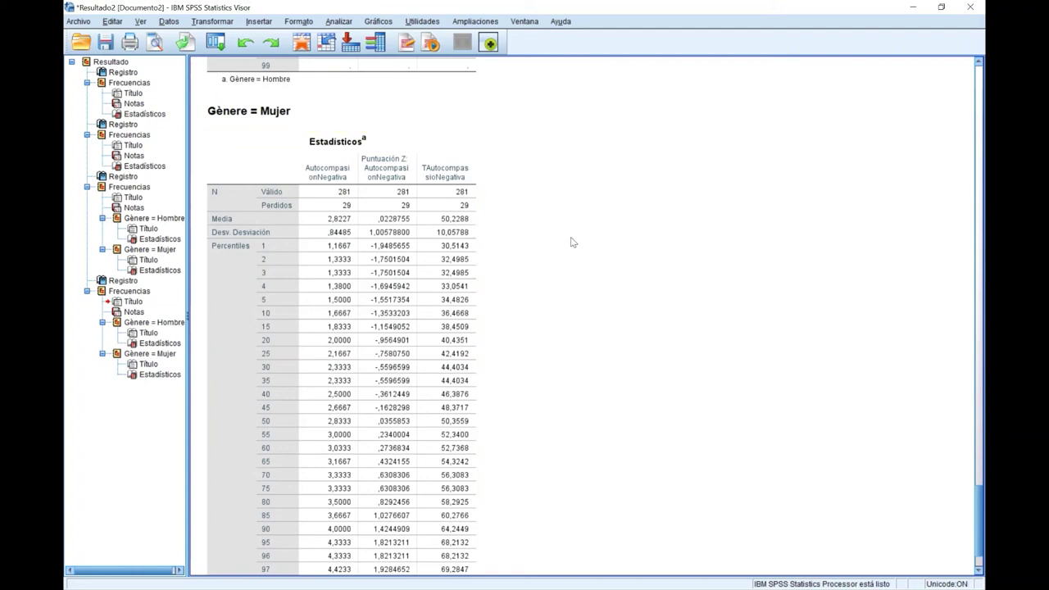
pyautogui.scroll(-1, 574, 239)
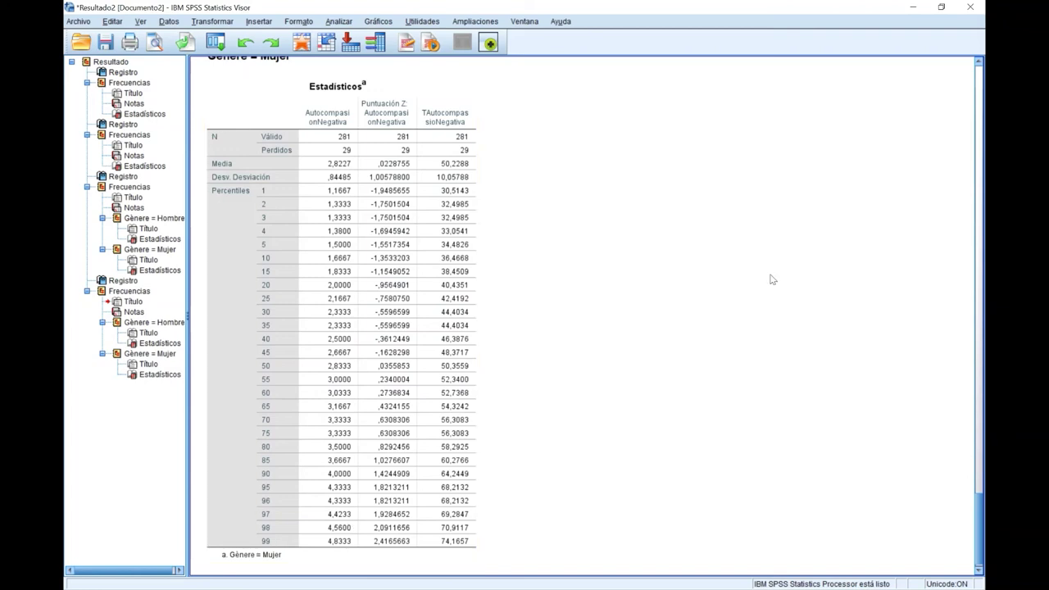
# Go back through the gender-split output and review the positive and negative self-compassion tables for men and women again
pyautogui.scroll(15, 745, 275)
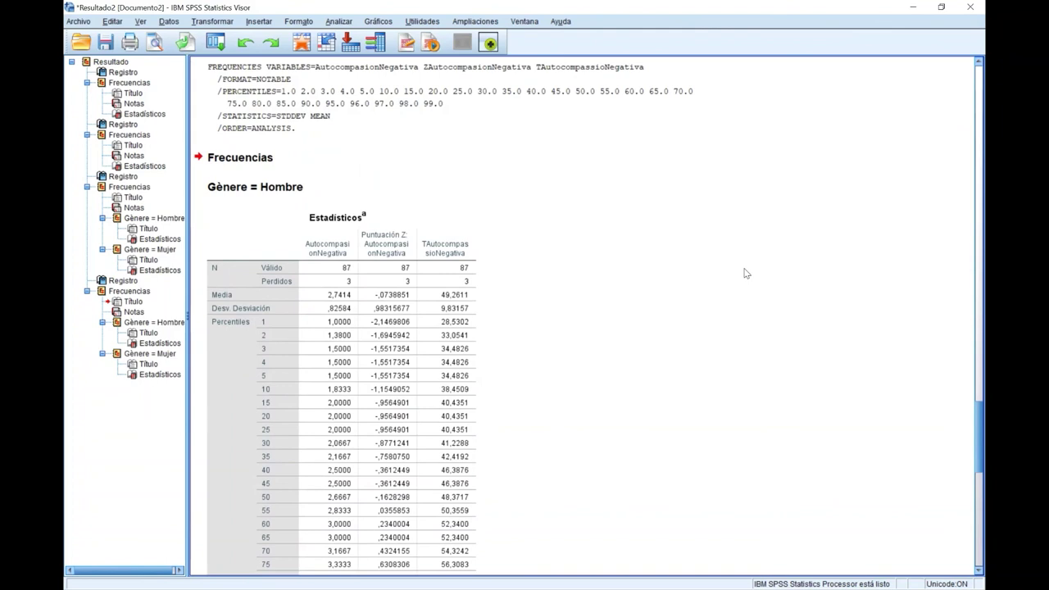
pyautogui.scroll(10, 744, 273)
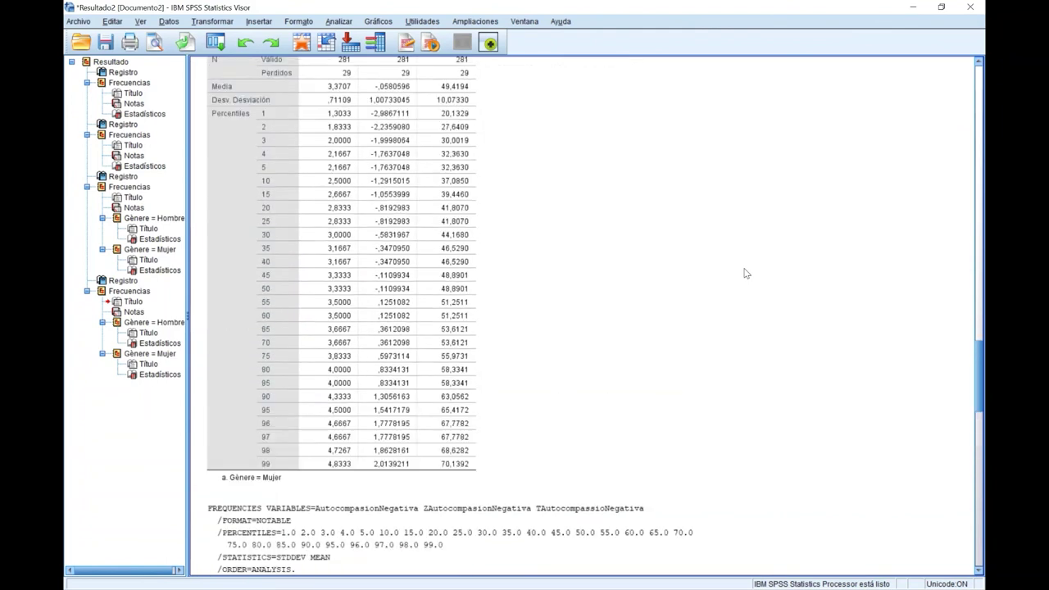
pyautogui.click(411, 295)
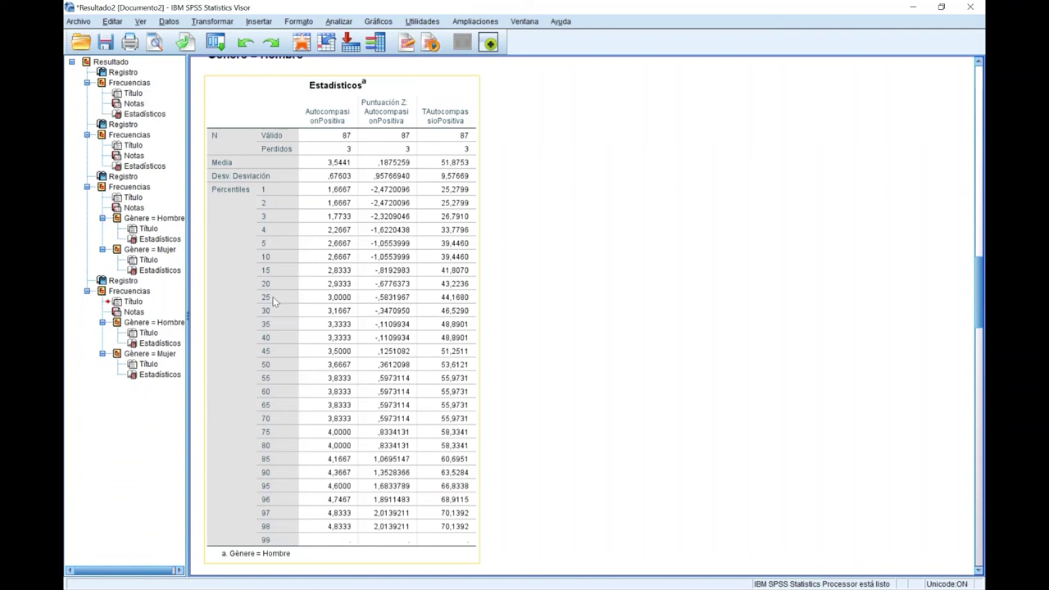
pyautogui.scroll(-15, 273, 301)
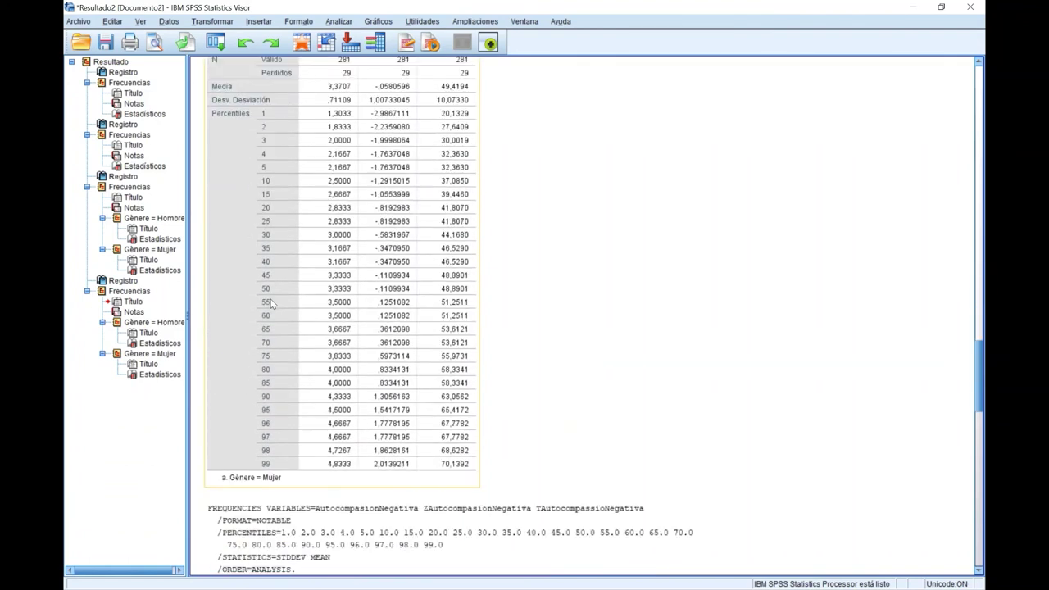
pyautogui.scroll(-15, 271, 303)
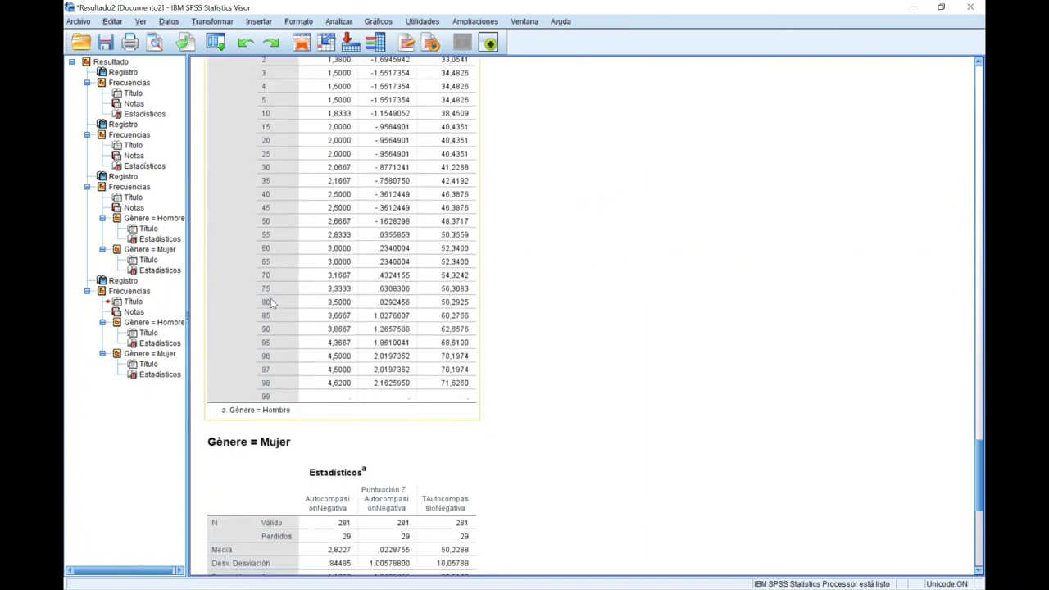
pyautogui.scroll(-4, 271, 301)
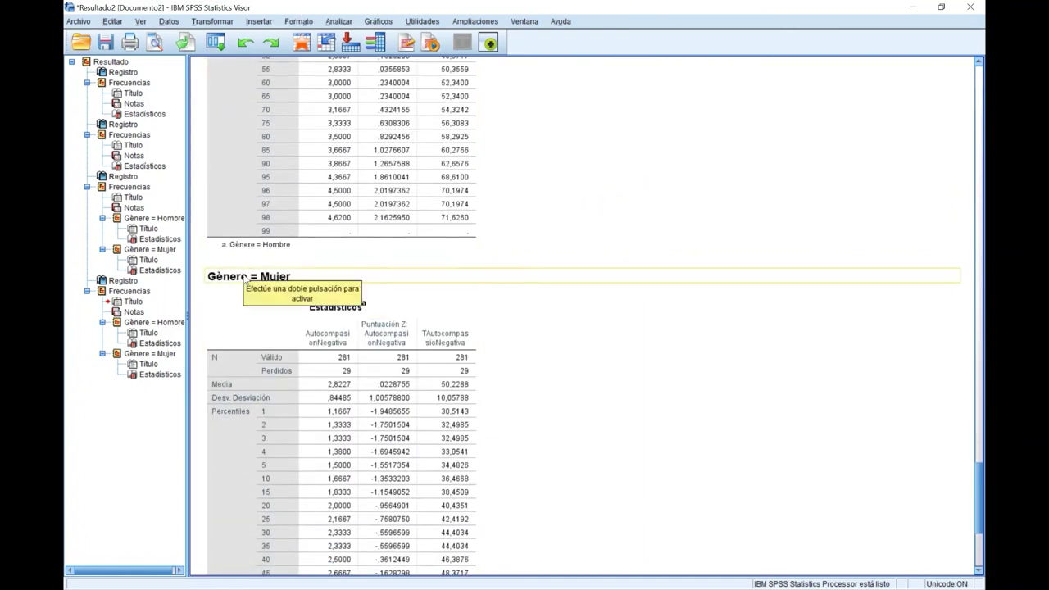
pyautogui.scroll(-4, 324, 295)
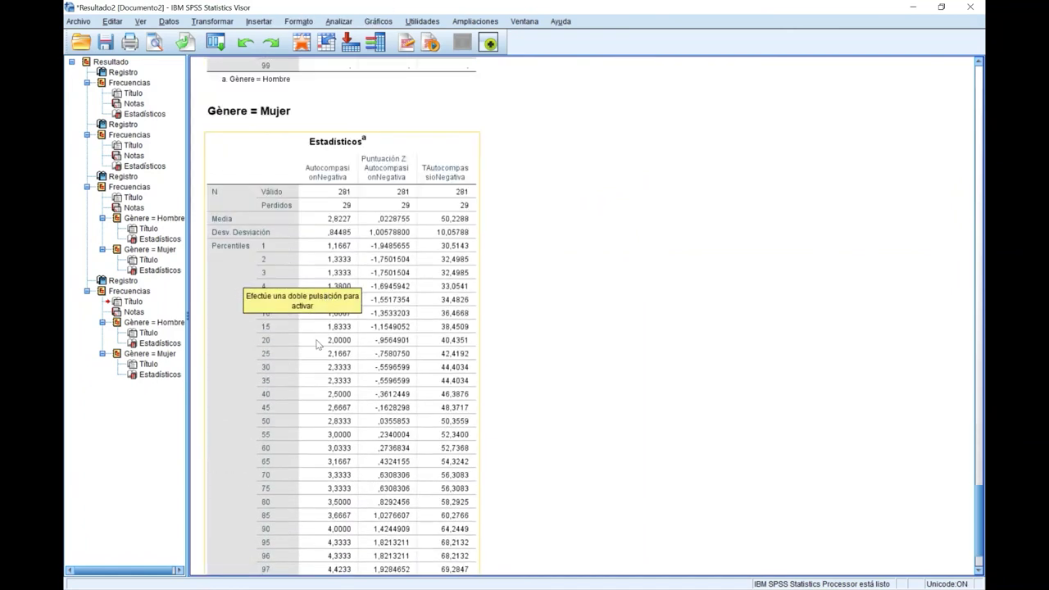